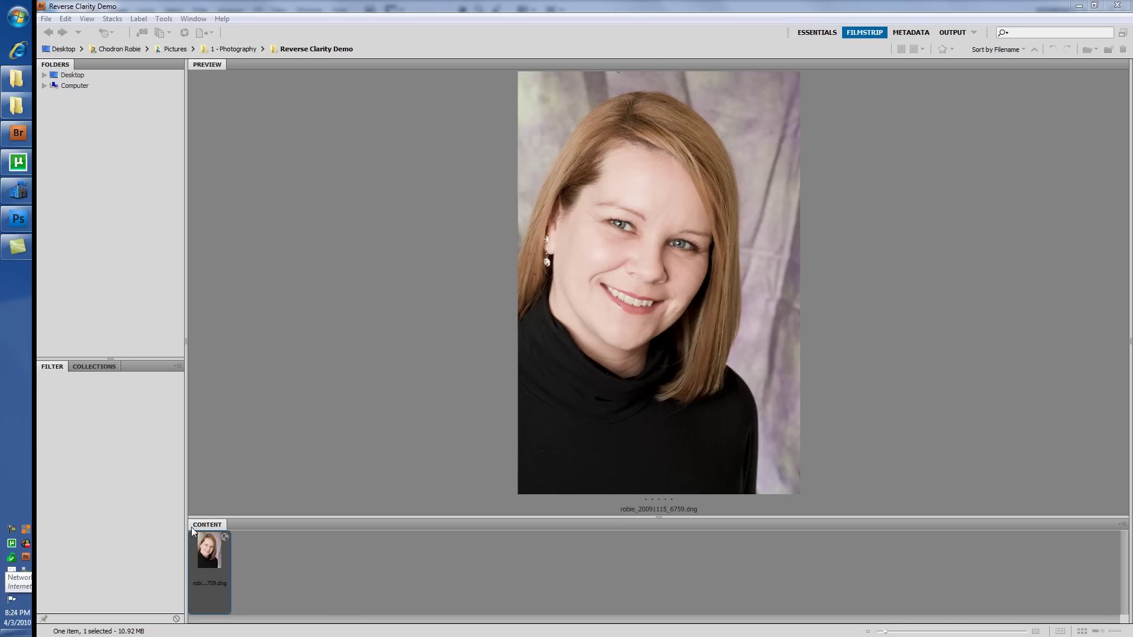
# Open the portrait DNG in Camera Raw and activate the Spot Removal tool
pyautogui.doubleClick(210, 550)
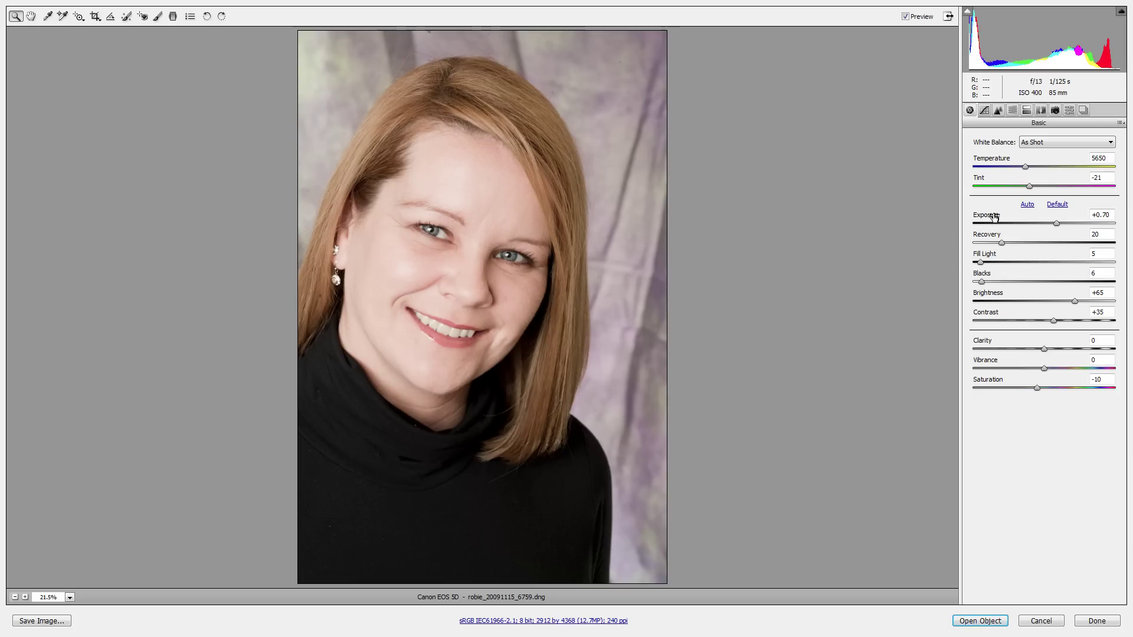
pyautogui.click(126, 17)
pyautogui.click(906, 18)
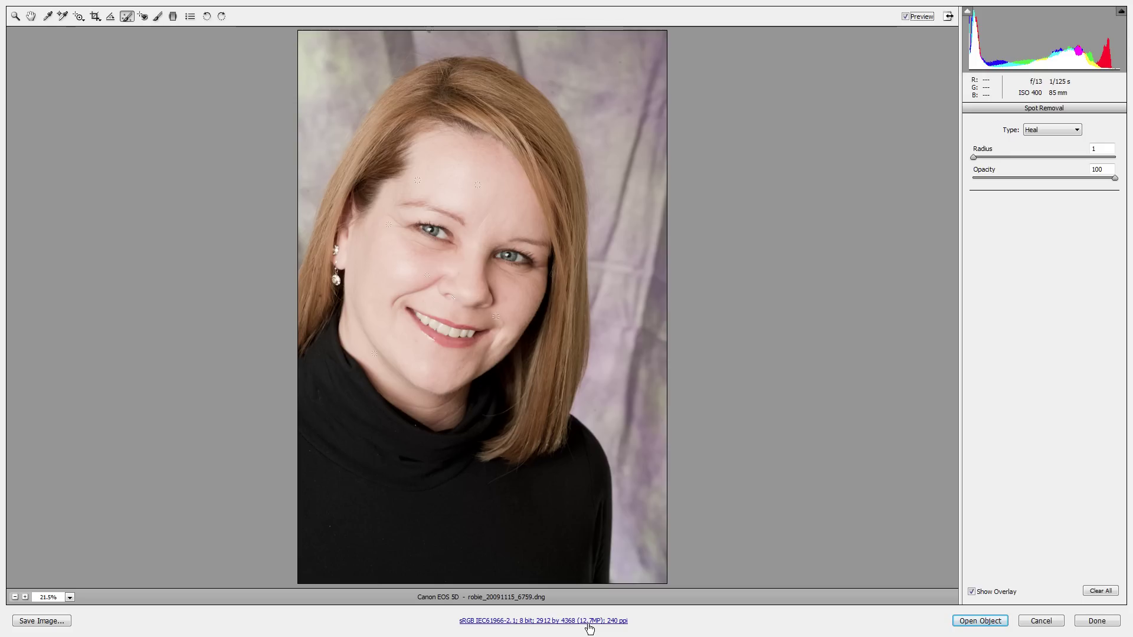
# Accept the workflow options for opening as Smart Objects and open the portrait in Photoshop
pyautogui.click(545, 627)
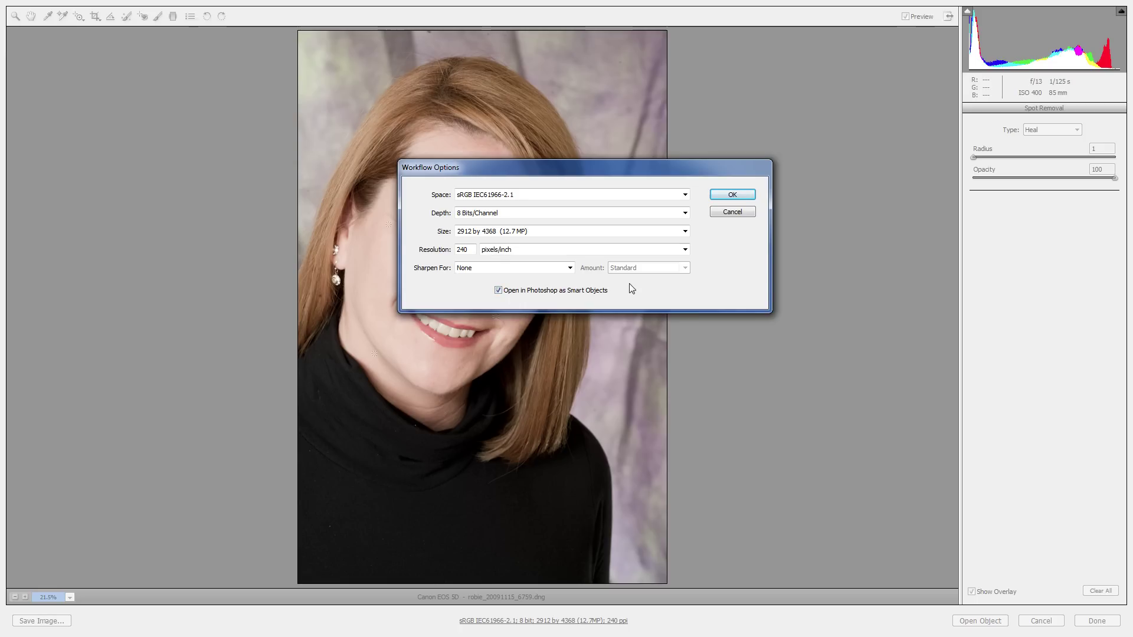
pyautogui.click(745, 195)
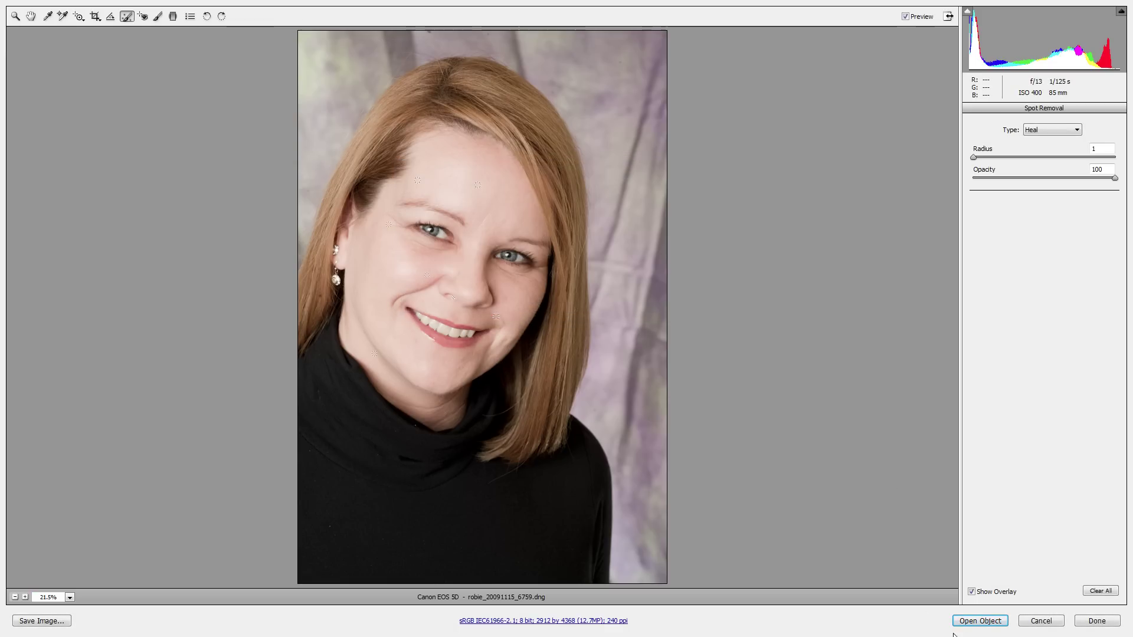
pyautogui.click(978, 620)
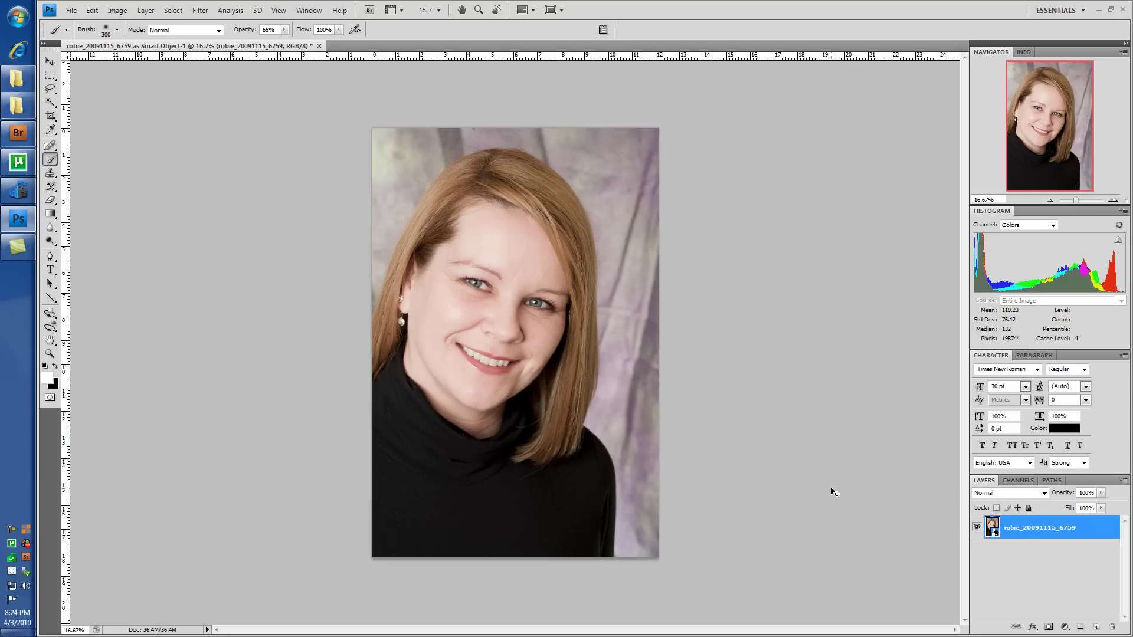
# Rename the portrait's smart object layer as Base
pyautogui.hotkey('ctrl', 'alt', '0')
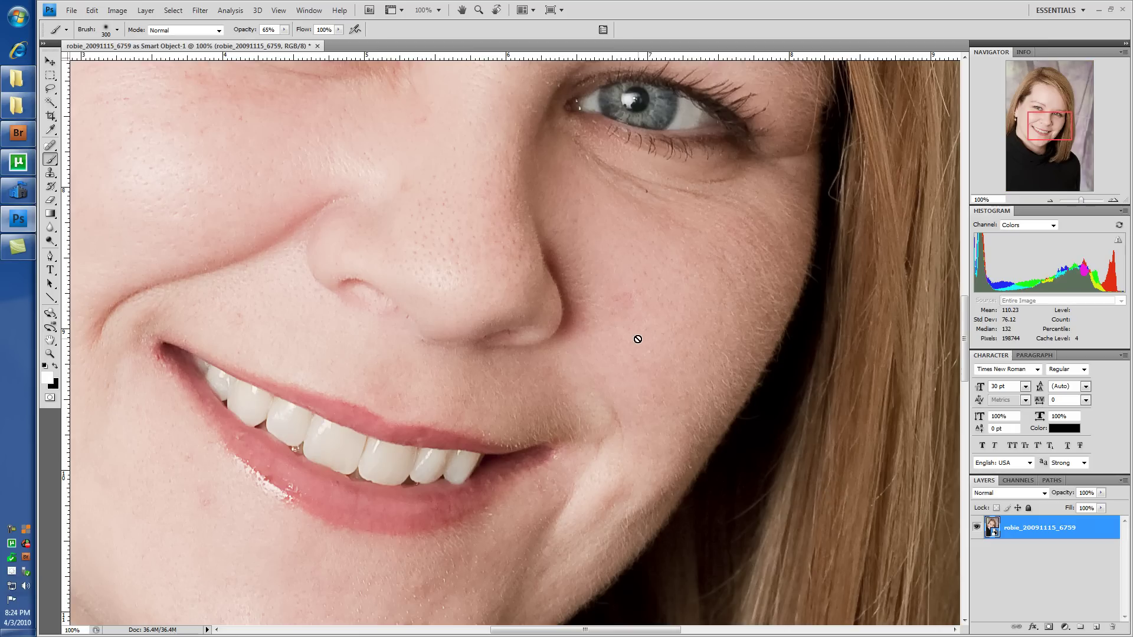
pyautogui.moveTo(455, 93); pyautogui.dragTo(498, 330)
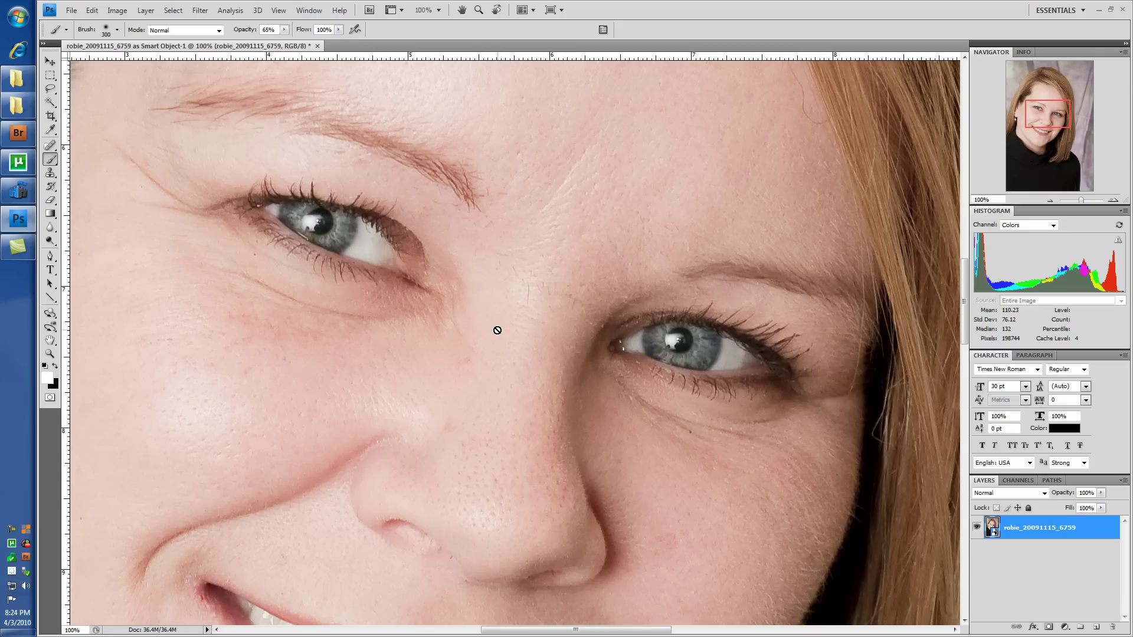
pyautogui.doubleClick(1012, 533)
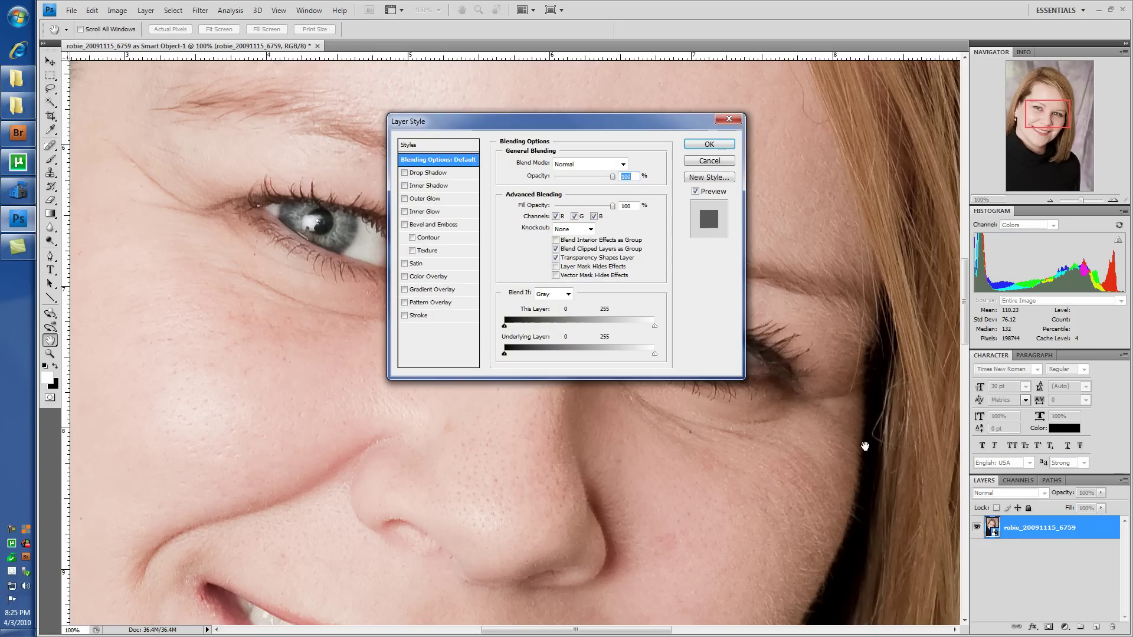
pyautogui.click(703, 164)
pyautogui.doubleClick(1010, 527)
pyautogui.write('Base')
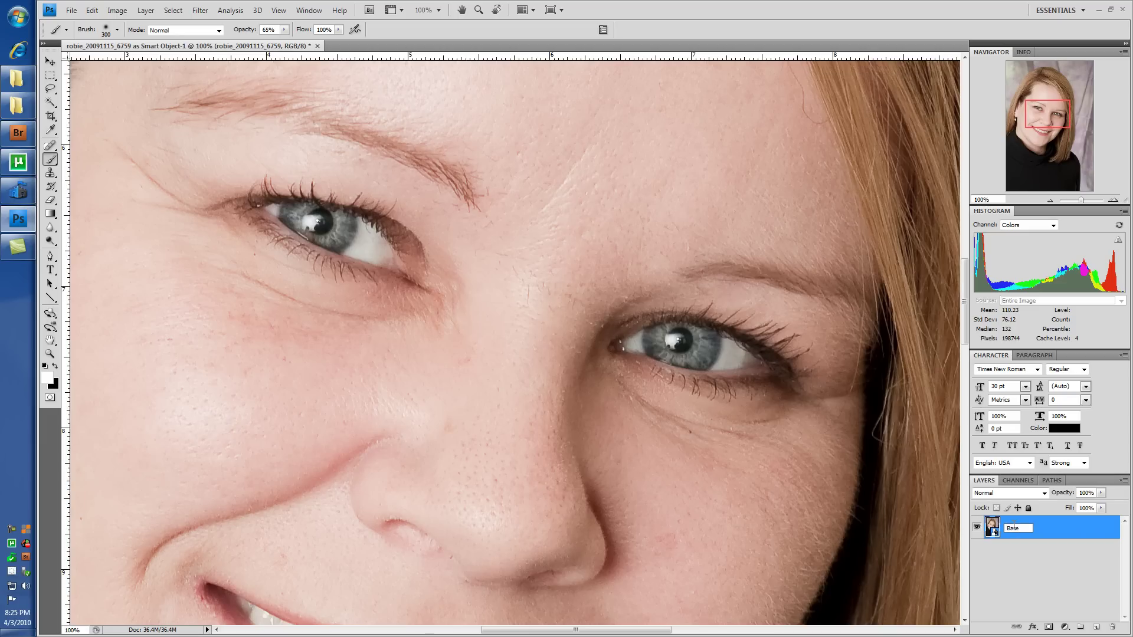
pyautogui.press('Return')
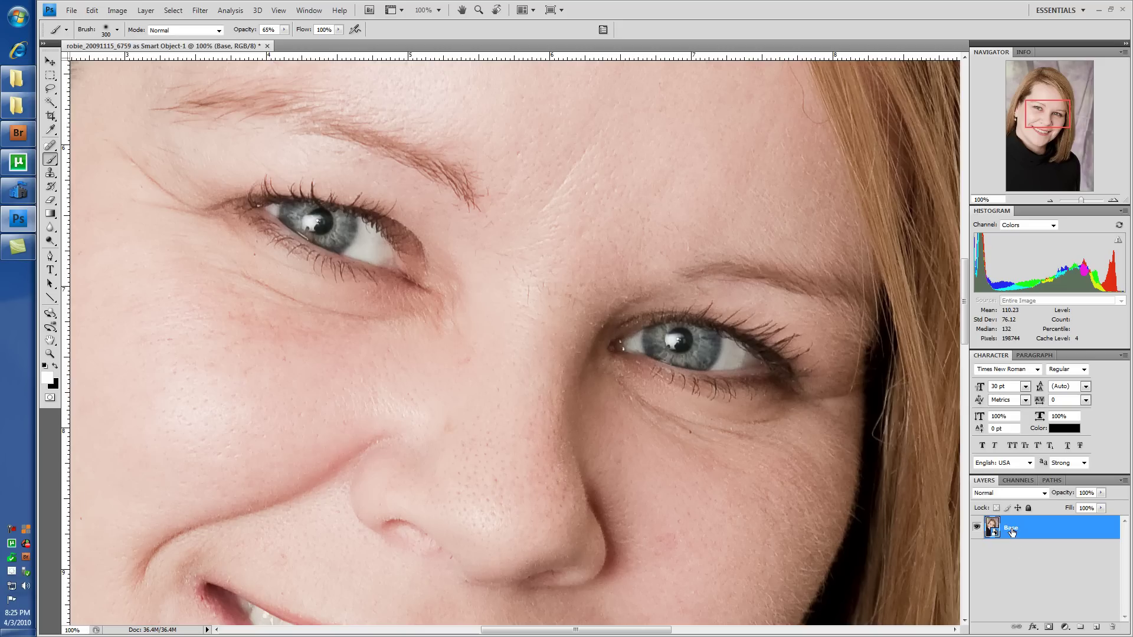
# Create a new Smart Object via Copy from the Base layer and name it Skin Soft
pyautogui.rightClick(1005, 528)
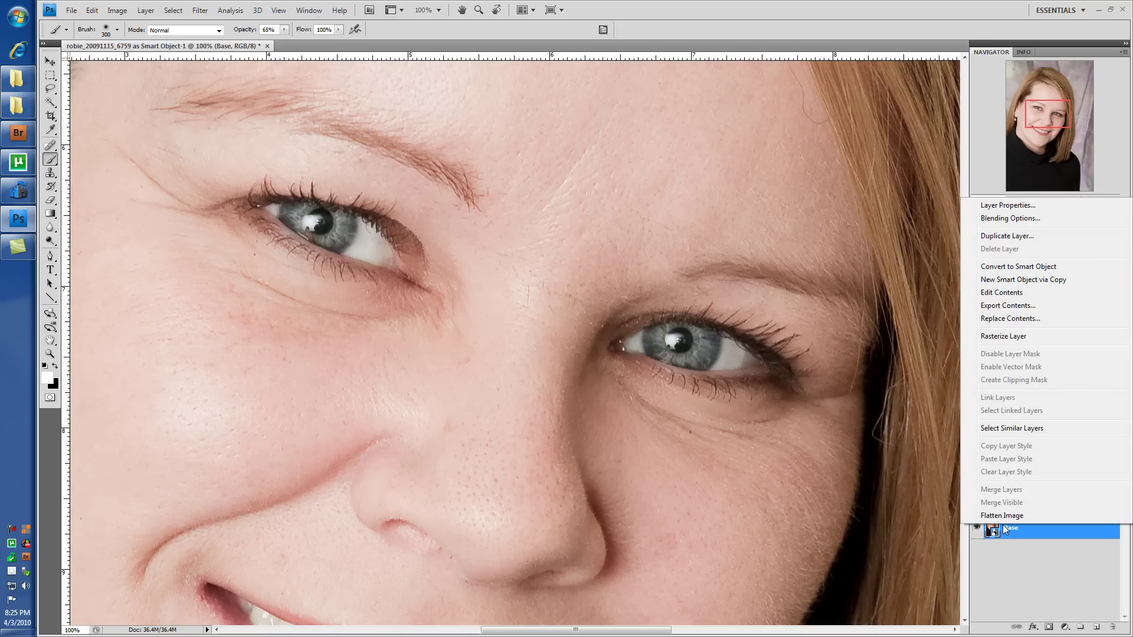
pyautogui.click(1043, 282)
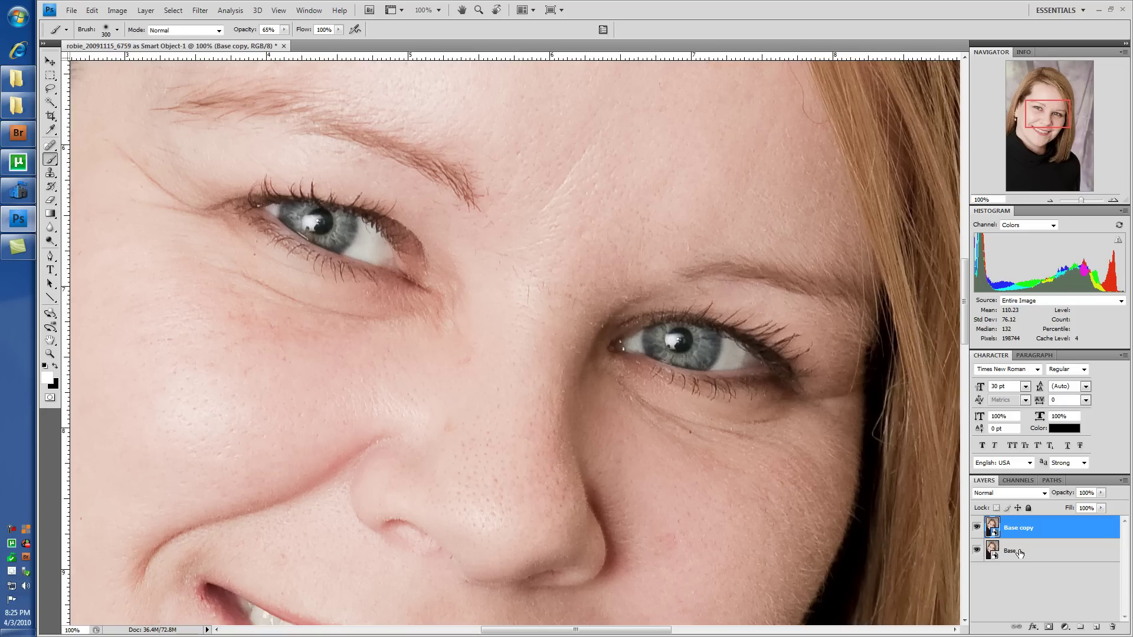
pyautogui.doubleClick(1010, 529)
pyautogui.write('Skin Soft')
pyautogui.press('Return')
# Edit the raw settings of the Skin Soft smart object and lower Clarity to -100
pyautogui.doubleClick(993, 527)
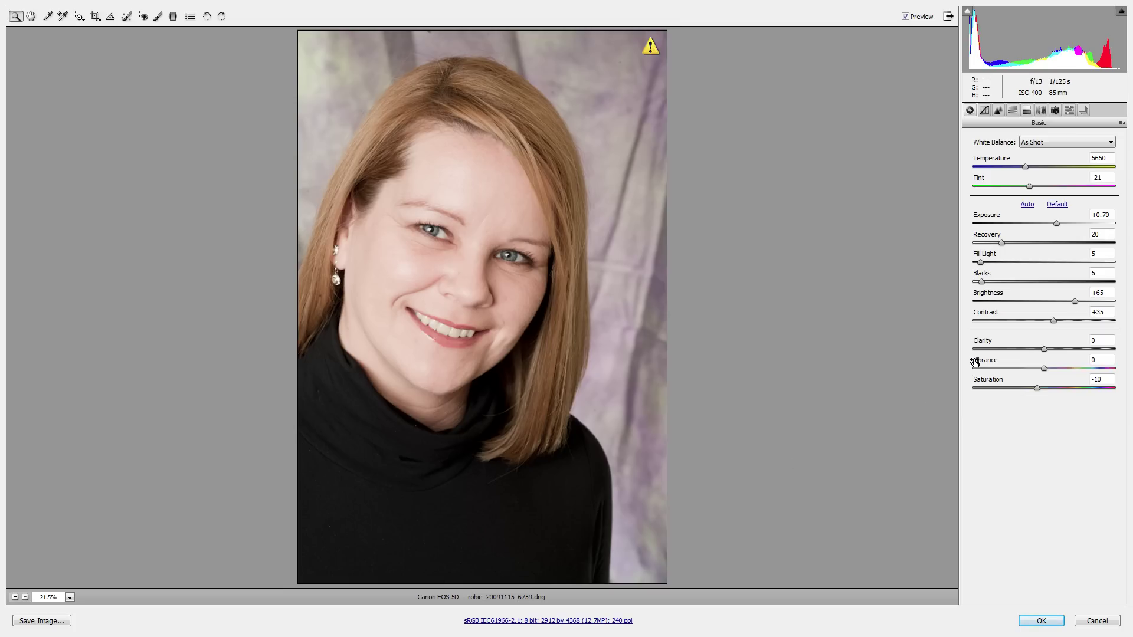
pyautogui.click(1044, 349)
pyautogui.moveTo(1045, 352); pyautogui.dragTo(959, 347)
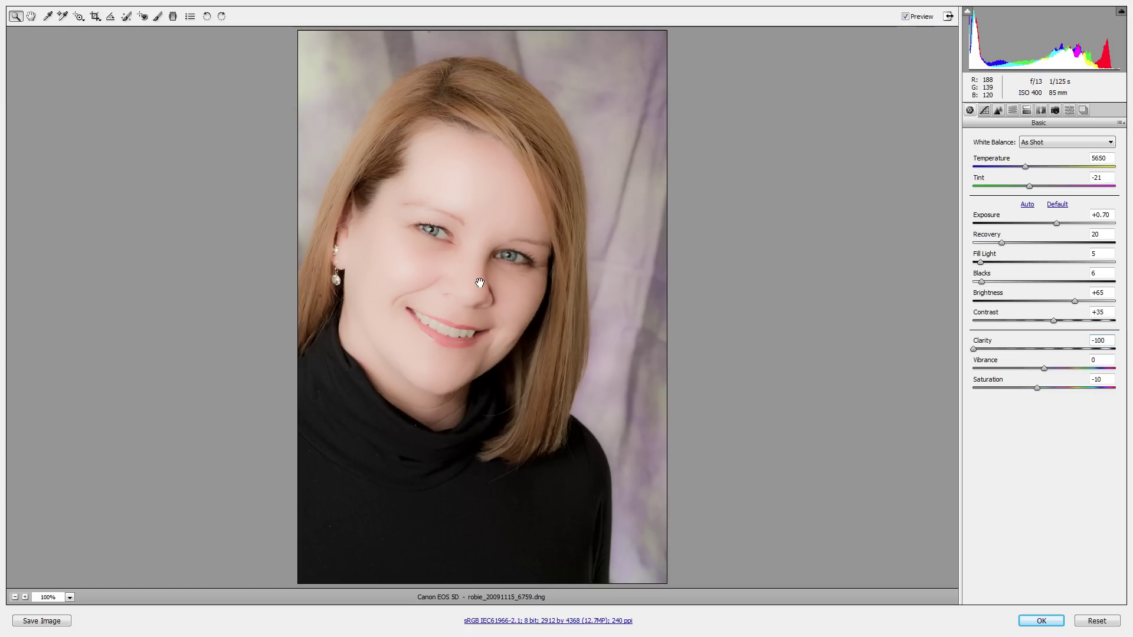
pyautogui.click(479, 283)
pyautogui.moveTo(460, 77); pyautogui.dragTo(564, 286)
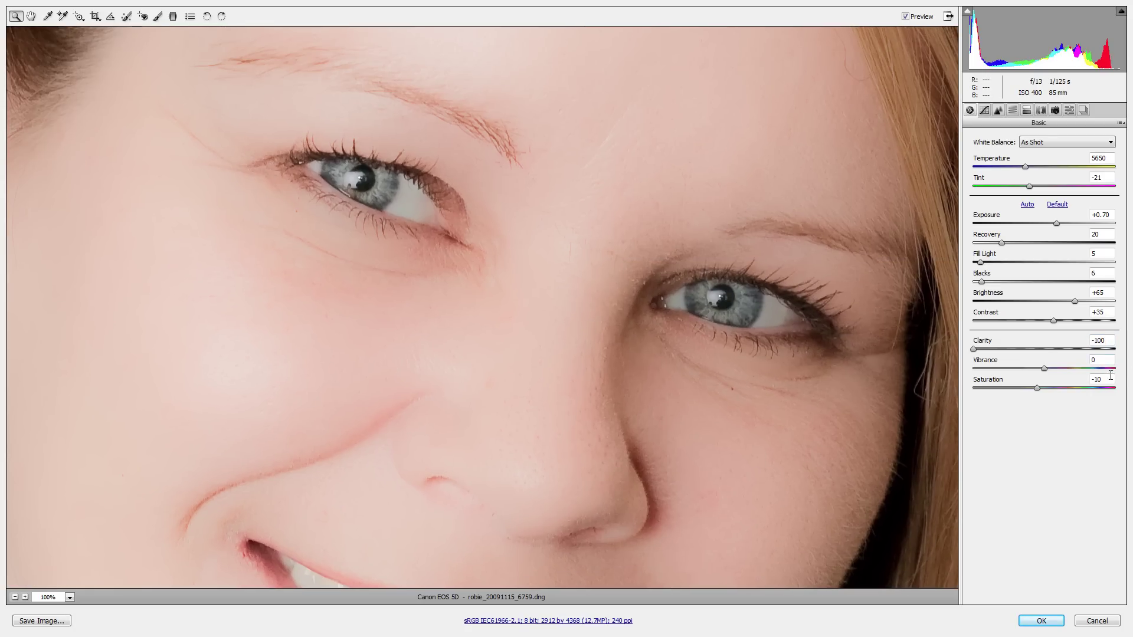
# Compare the skin with Clarity at 0, restore Clarity to -100 and apply the raw settings
pyautogui.doubleClick(1105, 340)
pyautogui.write('0')
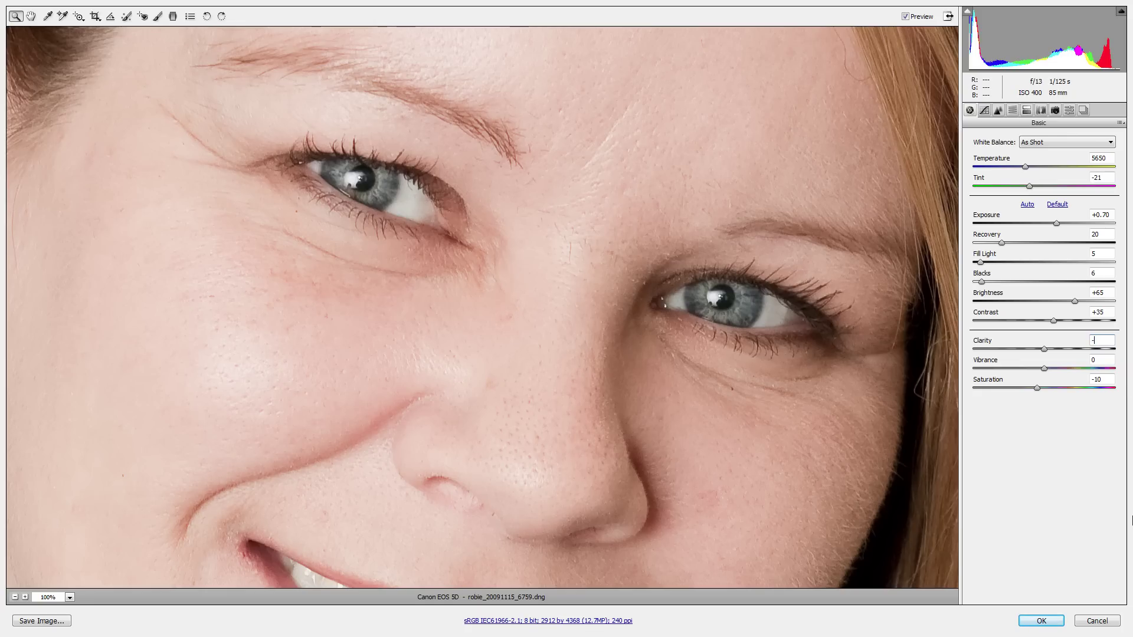
pyautogui.write('100')
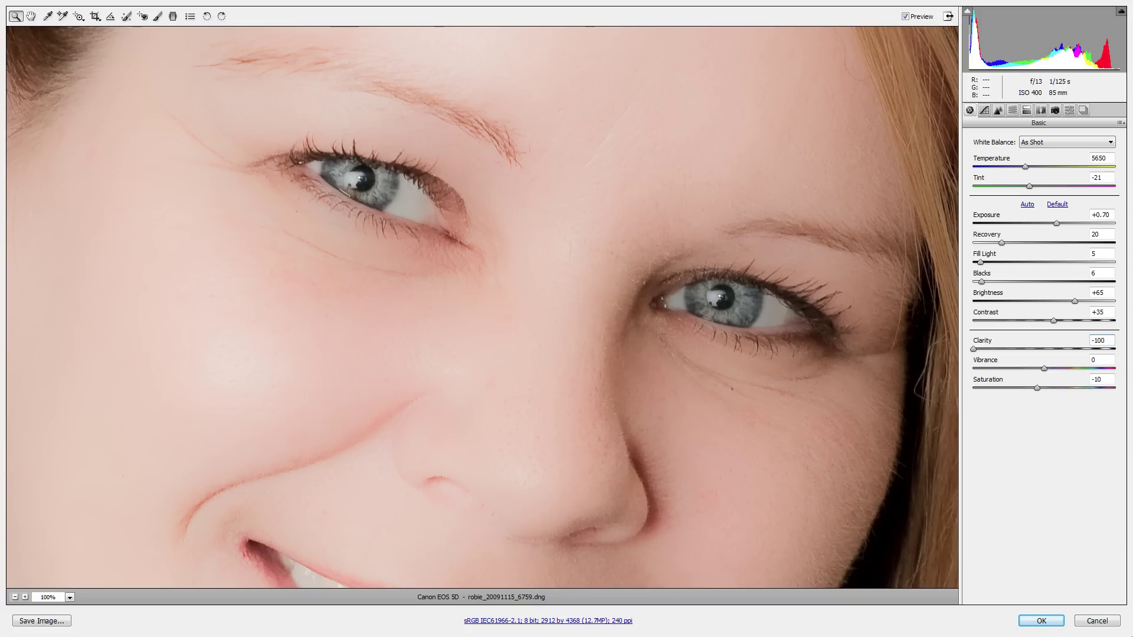
pyautogui.click(1054, 622)
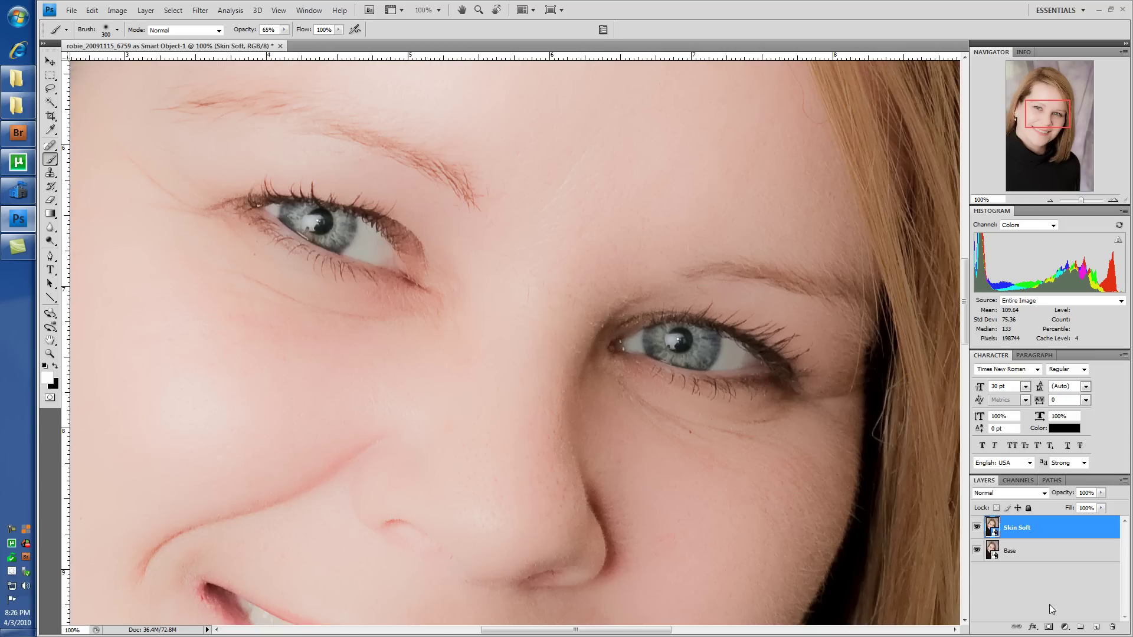
# Add a layer mask to the Skin Soft layer and set the brush opacity to 30%
pyautogui.click(1048, 630)
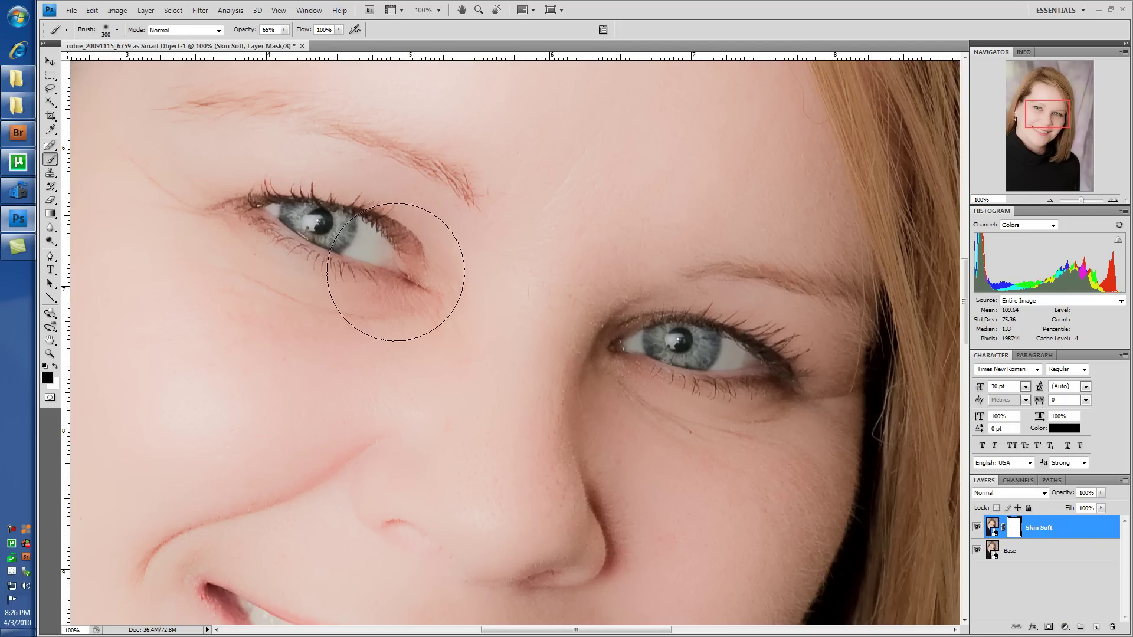
pyautogui.moveTo(348, 233); pyautogui.dragTo(424, 312)
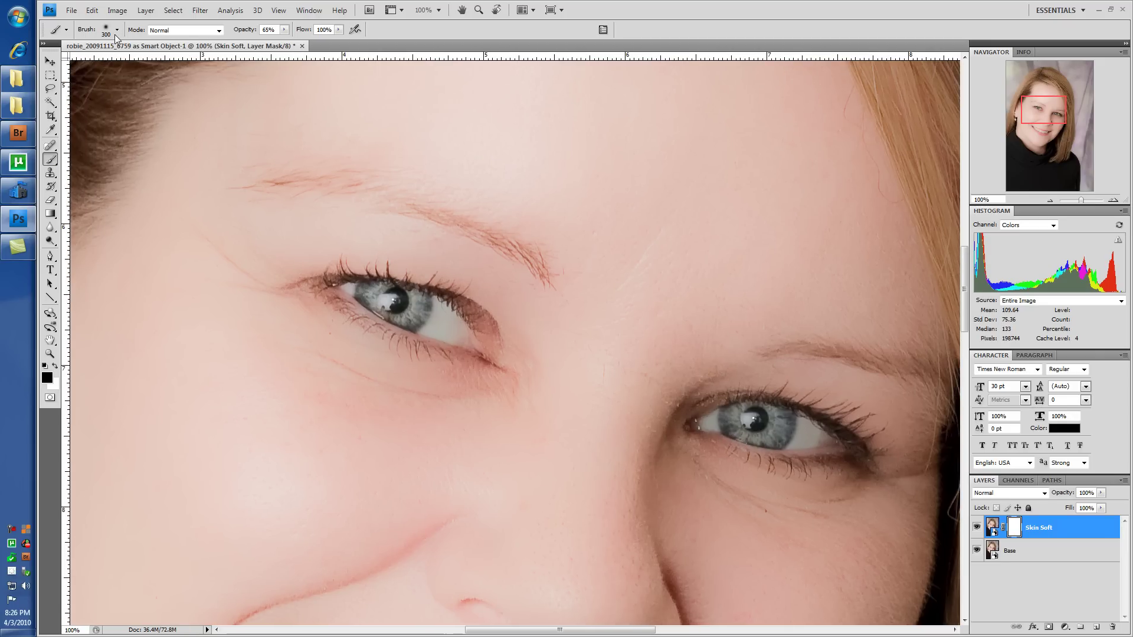
pyautogui.click(270, 30)
pyautogui.write('2')
pyautogui.write('30')
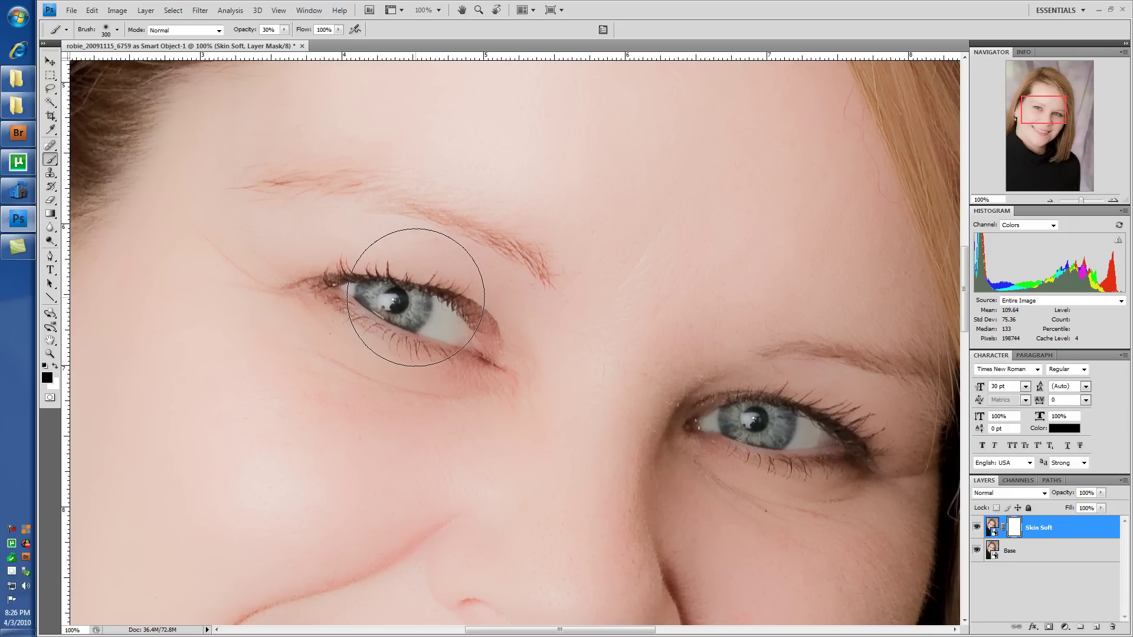
# Paint black on the Skin Soft mask over both eye areas with large soft brushes of 600 and 500 px
pyautogui.press(']')
pyautogui.press(']')
pyautogui.press(']')
pyautogui.press(']')
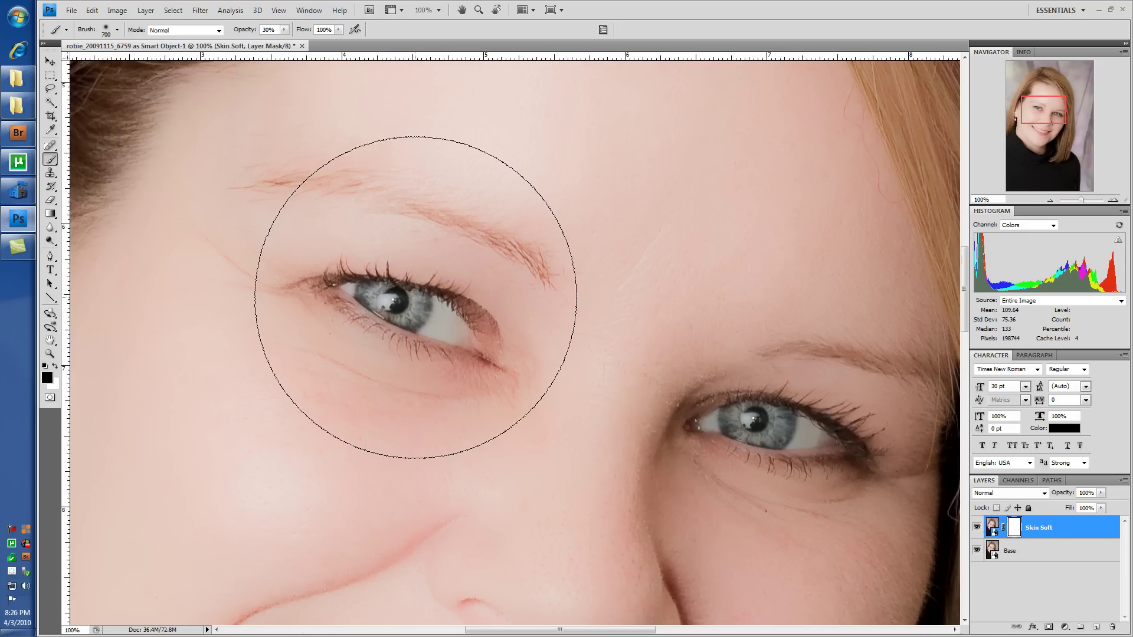
pyautogui.press('[')
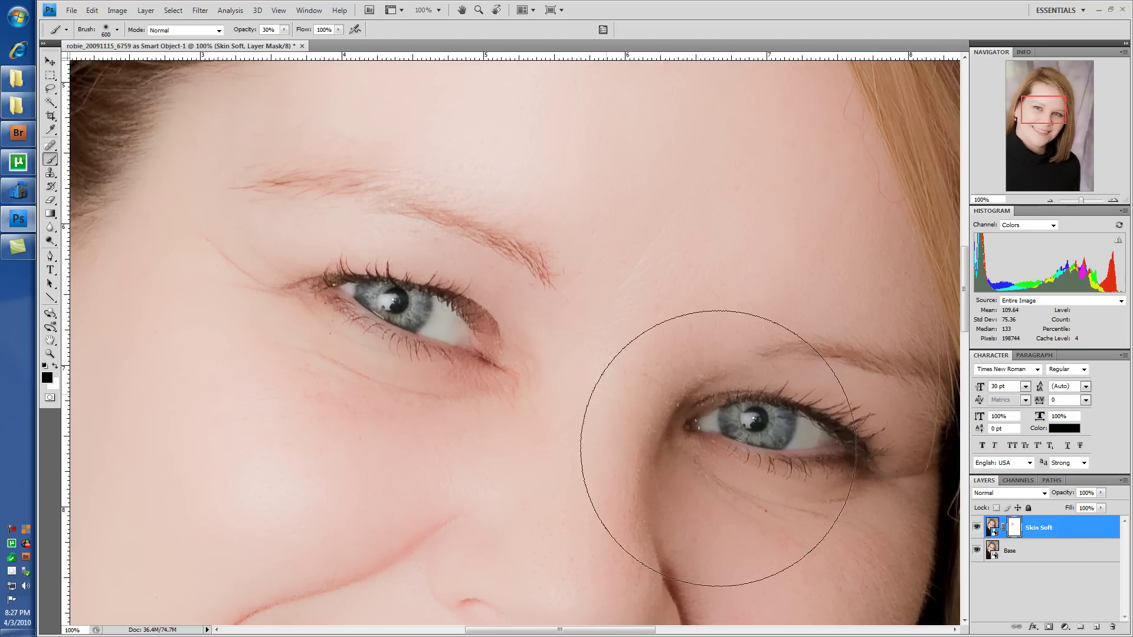
pyautogui.moveTo(760, 447); pyautogui.dragTo(565, 369)
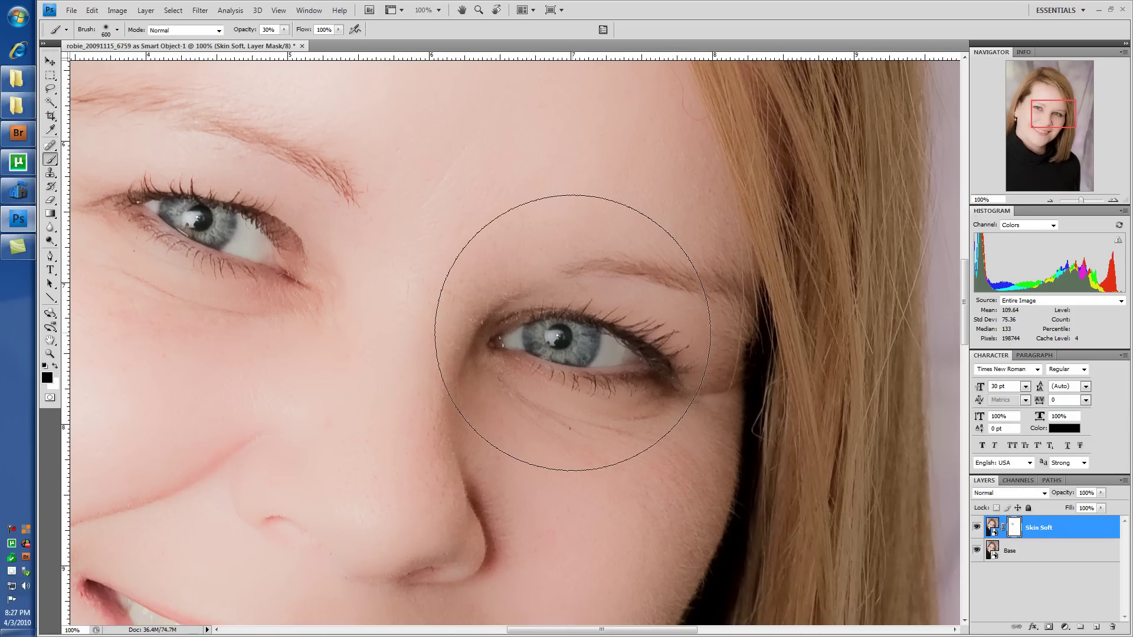
pyautogui.press('[')
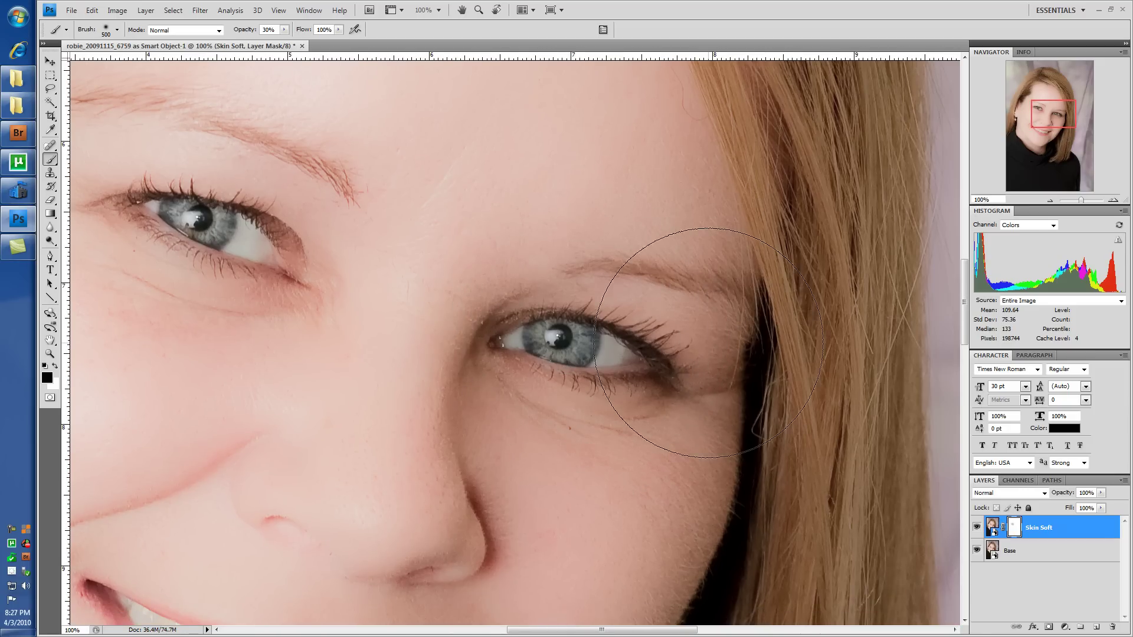
pyautogui.moveTo(556, 324)
pyautogui.mouseDown()
pyautogui.moveTo(696, 354)
pyautogui.moveTo(683, 352)
pyautogui.mouseUp()
# Paint black on the Skin Soft mask over the nose and mouth with the 500 px brush
pyautogui.moveTo(280, 374); pyautogui.dragTo(453, 181)
pyautogui.moveTo(465, 547); pyautogui.dragTo(481, 491)
pyautogui.moveTo(315, 371)
pyautogui.mouseDown()
pyautogui.moveTo(285, 337)
pyautogui.moveTo(361, 398)
pyautogui.moveTo(475, 449)
pyautogui.moveTo(623, 466)
pyautogui.moveTo(677, 443)
pyautogui.moveTo(650, 457)
pyautogui.mouseUp()
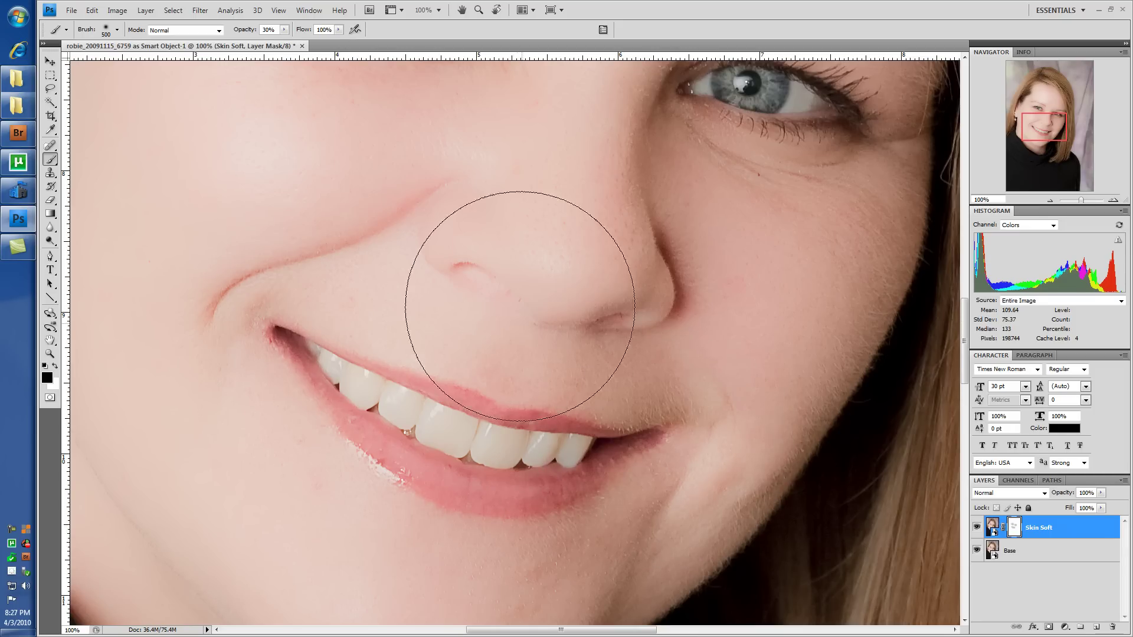
# Reduce the brush to 250 px and paint black on the Skin Soft mask along the eyebrows
pyautogui.moveTo(480, 202); pyautogui.dragTo(492, 452)
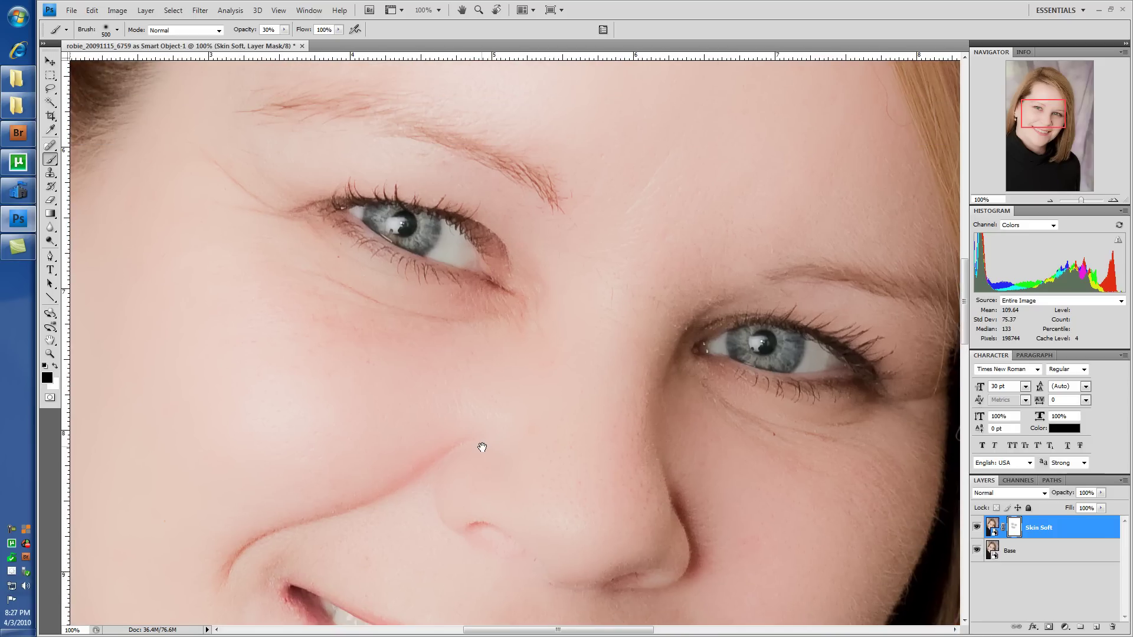
pyautogui.moveTo(389, 200); pyautogui.dragTo(411, 237)
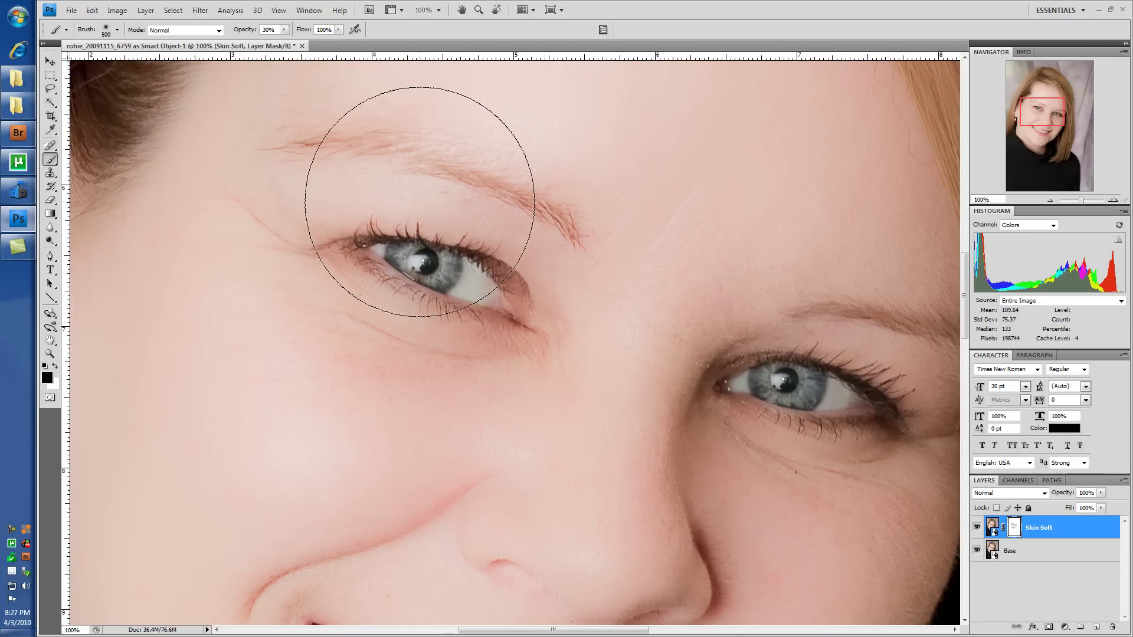
pyautogui.press('[')
pyautogui.press('[')
pyautogui.press('[')
pyautogui.press('[')
pyautogui.press('[')
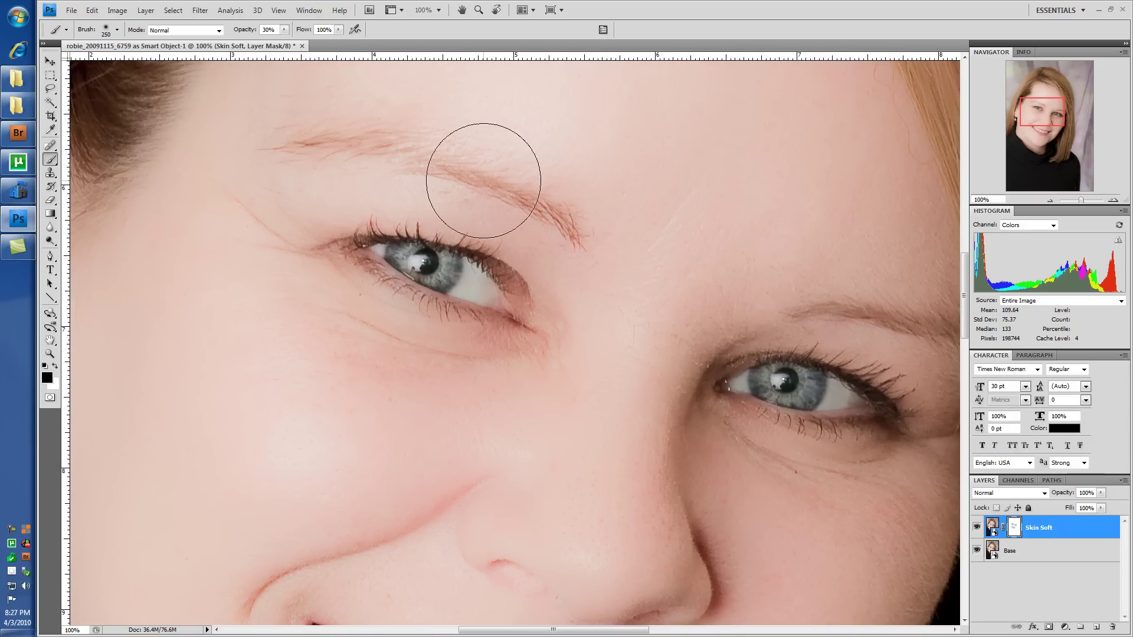
pyautogui.press('[')
pyautogui.press(']')
pyautogui.moveTo(600, 248)
pyautogui.mouseDown()
pyautogui.moveTo(488, 177)
pyautogui.moveTo(401, 153)
pyautogui.moveTo(271, 144)
pyautogui.moveTo(281, 134)
pyautogui.mouseUp()
pyautogui.moveTo(810, 303)
pyautogui.mouseDown()
pyautogui.moveTo(728, 245)
pyautogui.moveTo(848, 276)
pyautogui.moveTo(721, 240)
pyautogui.moveTo(680, 334)
pyautogui.mouseUp()
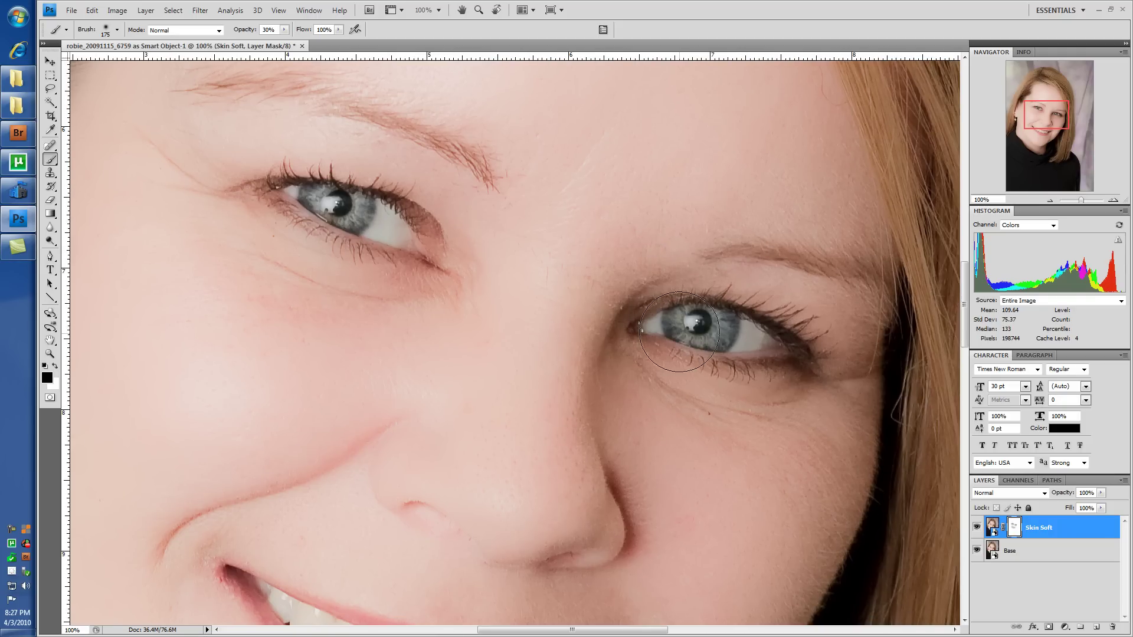
# Paint black on the Skin Soft mask over the eyes, teeth and lips with a 175 px brush
pyautogui.moveTo(772, 330); pyautogui.dragTo(806, 359)
pyautogui.moveTo(744, 337); pyautogui.dragTo(676, 323)
pyautogui.moveTo(418, 267)
pyautogui.mouseDown()
pyautogui.moveTo(365, 233)
pyautogui.moveTo(406, 239)
pyautogui.moveTo(260, 182)
pyautogui.moveTo(396, 230)
pyautogui.mouseUp()
pyautogui.scroll(-8, 417, 270)
pyautogui.moveTo(592, 454)
pyautogui.mouseDown()
pyautogui.moveTo(618, 434)
pyautogui.moveTo(512, 446)
pyautogui.moveTo(280, 344)
pyautogui.moveTo(395, 451)
pyautogui.moveTo(536, 473)
pyautogui.moveTo(602, 456)
pyautogui.moveTo(634, 425)
pyautogui.moveTo(529, 435)
pyautogui.moveTo(421, 405)
pyautogui.moveTo(277, 331)
pyautogui.moveTo(384, 387)
pyautogui.mouseUp()
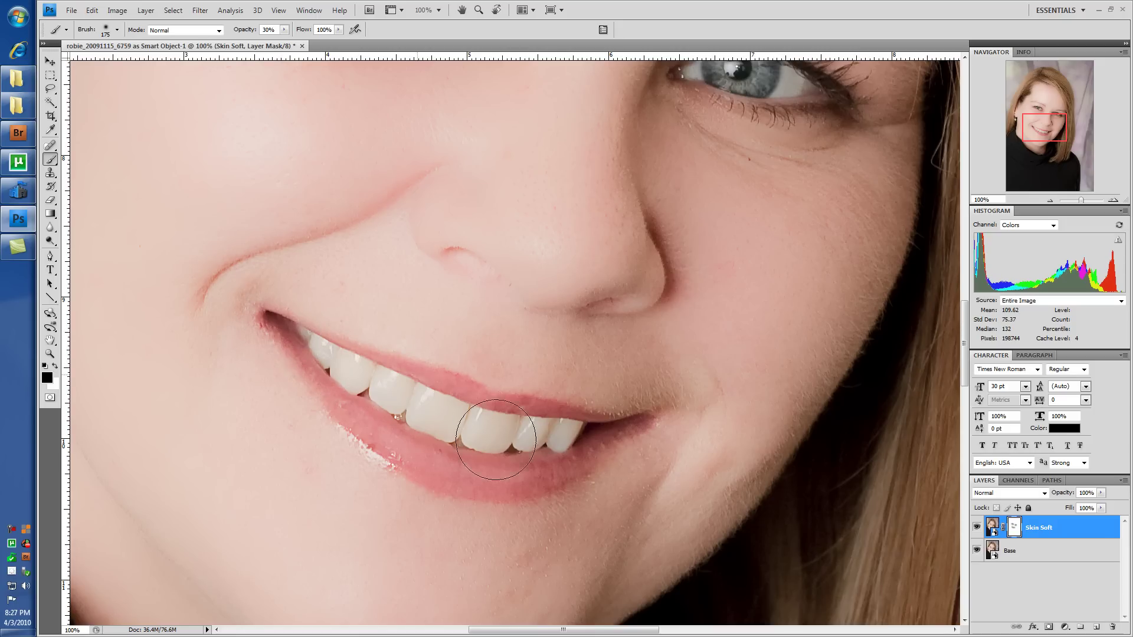
# Reduce the brush to 100 px and refine the Skin Soft mask around the eyes and brows
pyautogui.moveTo(493, 98); pyautogui.dragTo(511, 331)
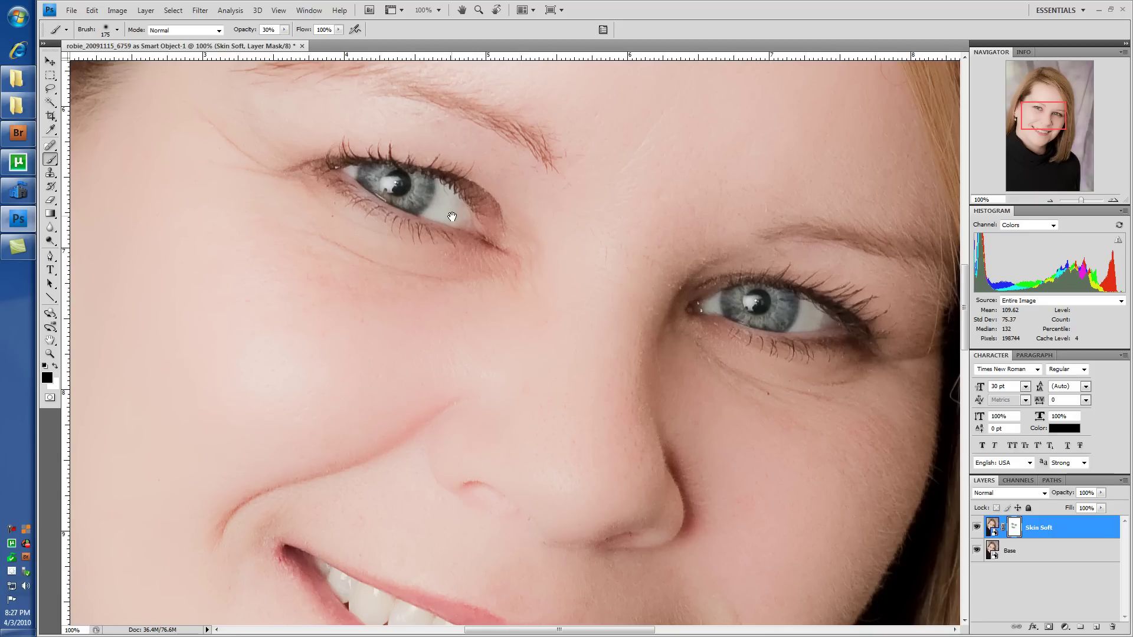
pyautogui.press('[')
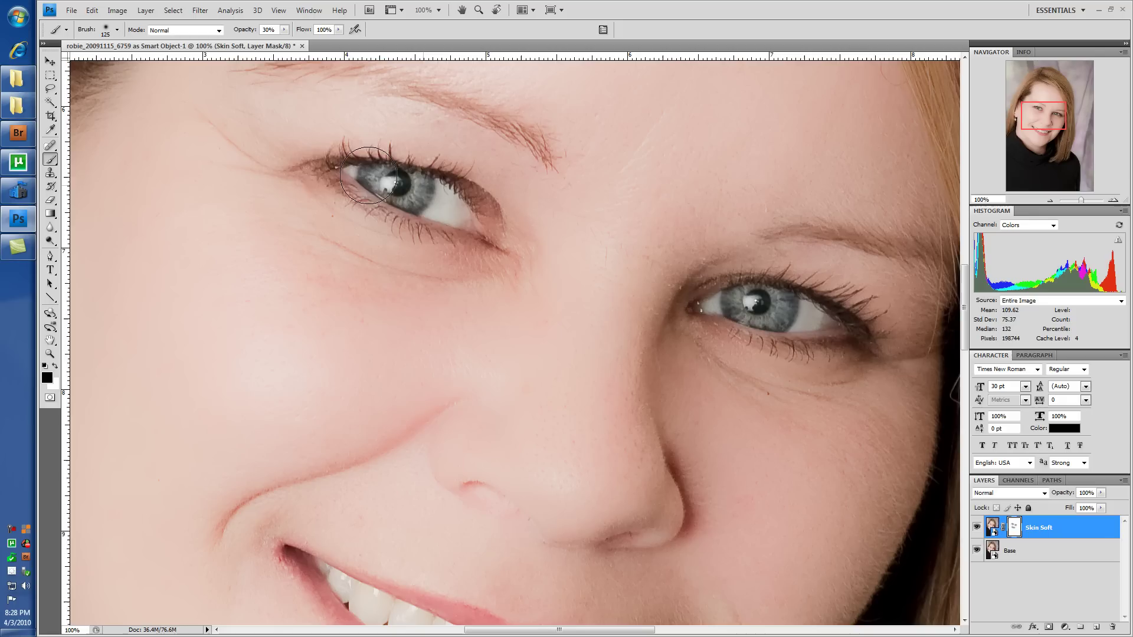
pyautogui.moveTo(376, 193); pyautogui.dragTo(469, 357)
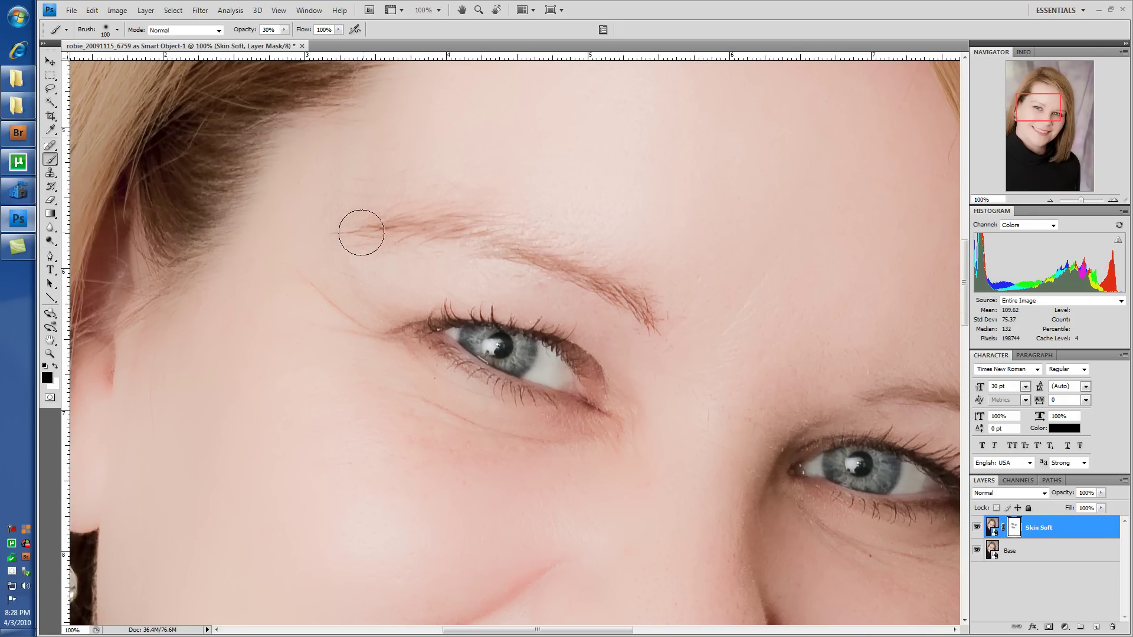
pyautogui.moveTo(879, 445)
pyautogui.mouseDown()
pyautogui.moveTo(663, 390)
pyautogui.moveTo(672, 337)
pyautogui.mouseUp()
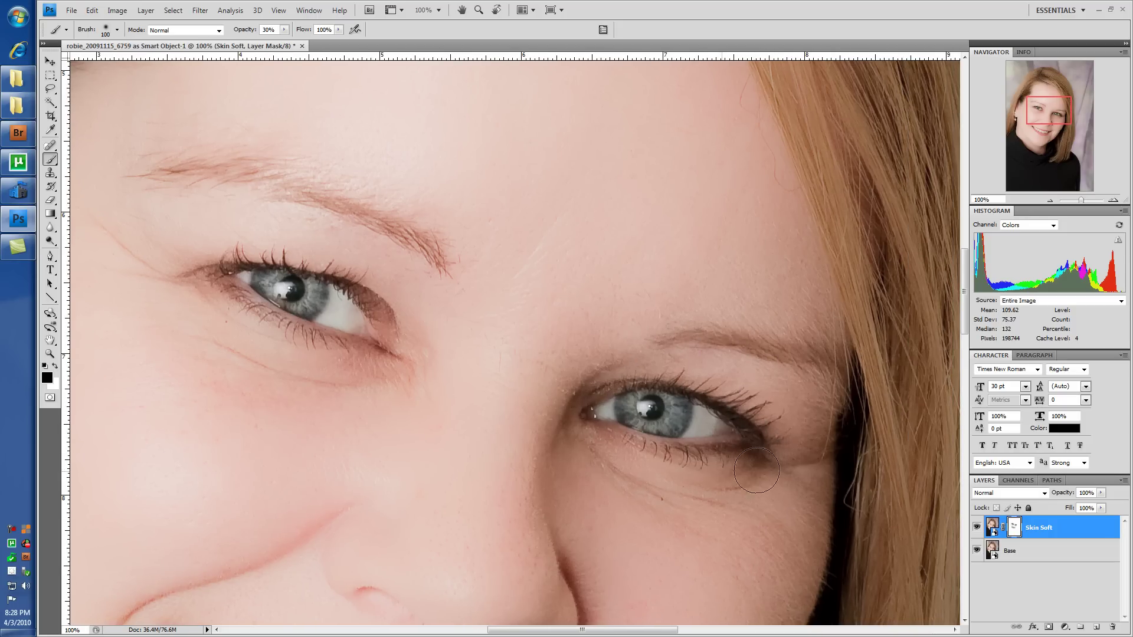
# Paint black over remaining soft spots around the mouth and eyes on the Skin Soft mask, temporarily hiding the Base layer
pyautogui.moveTo(582, 400); pyautogui.dragTo(612, 372)
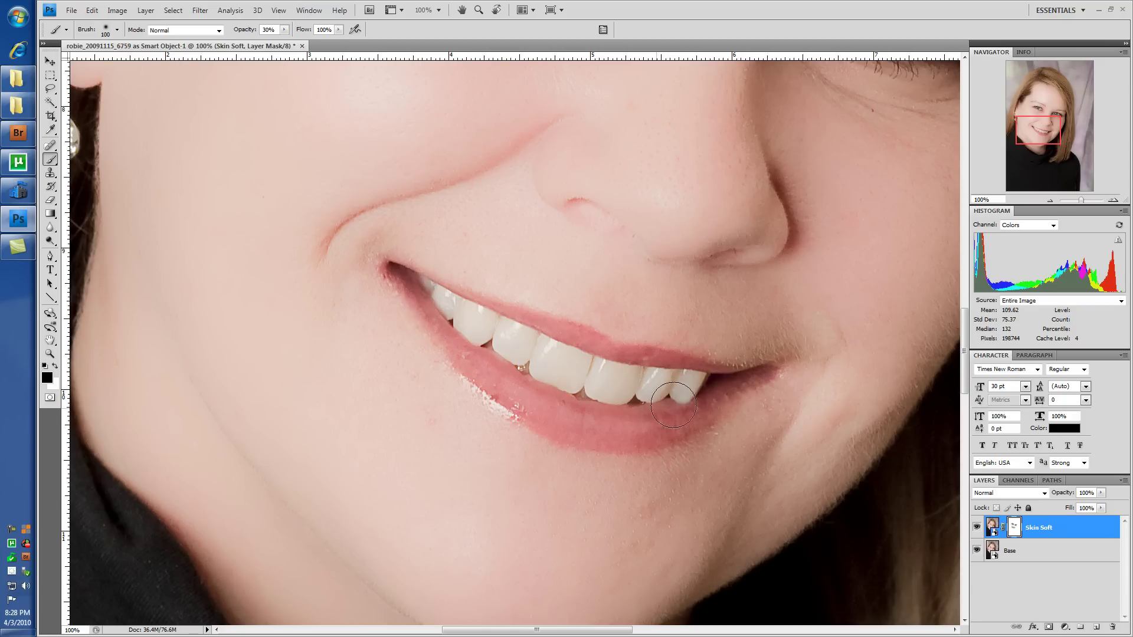
pyautogui.click(977, 552)
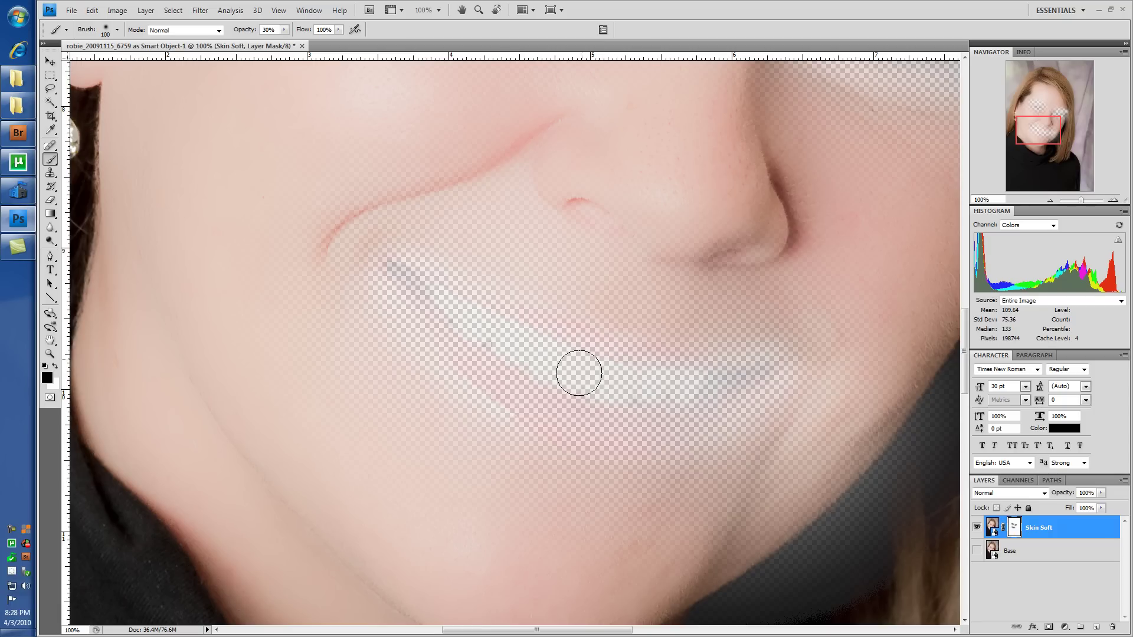
pyautogui.moveTo(635, 204); pyautogui.dragTo(613, 541)
pyautogui.moveTo(508, 243); pyautogui.dragTo(411, 219)
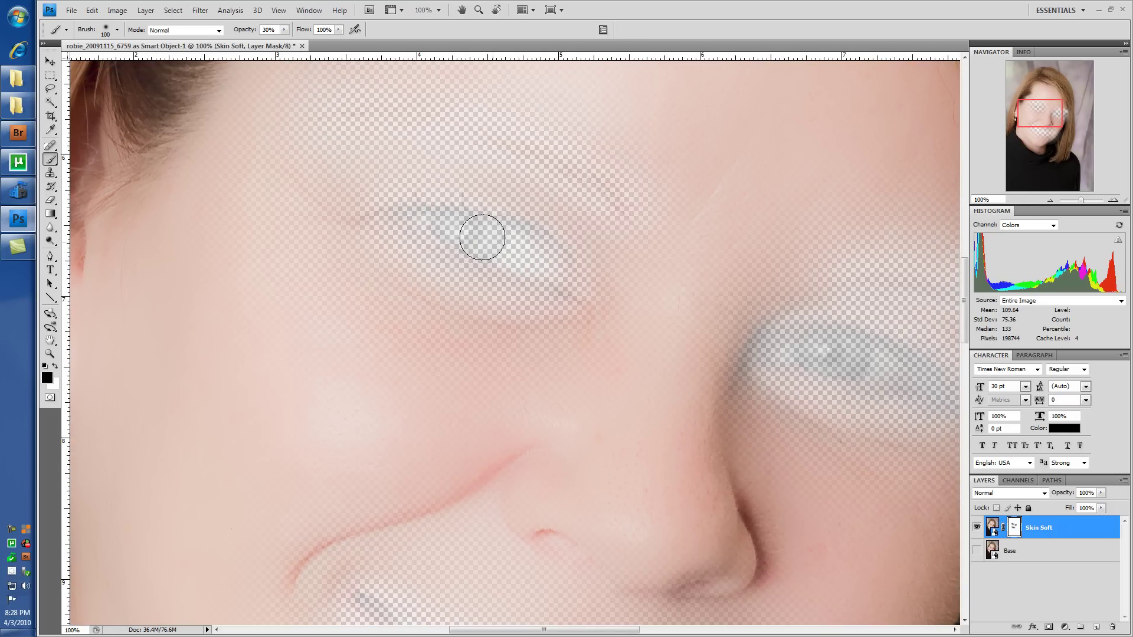
pyautogui.moveTo(879, 381)
pyautogui.mouseDown()
pyautogui.moveTo(804, 346)
pyautogui.moveTo(688, 329)
pyautogui.moveTo(760, 330)
pyautogui.mouseUp()
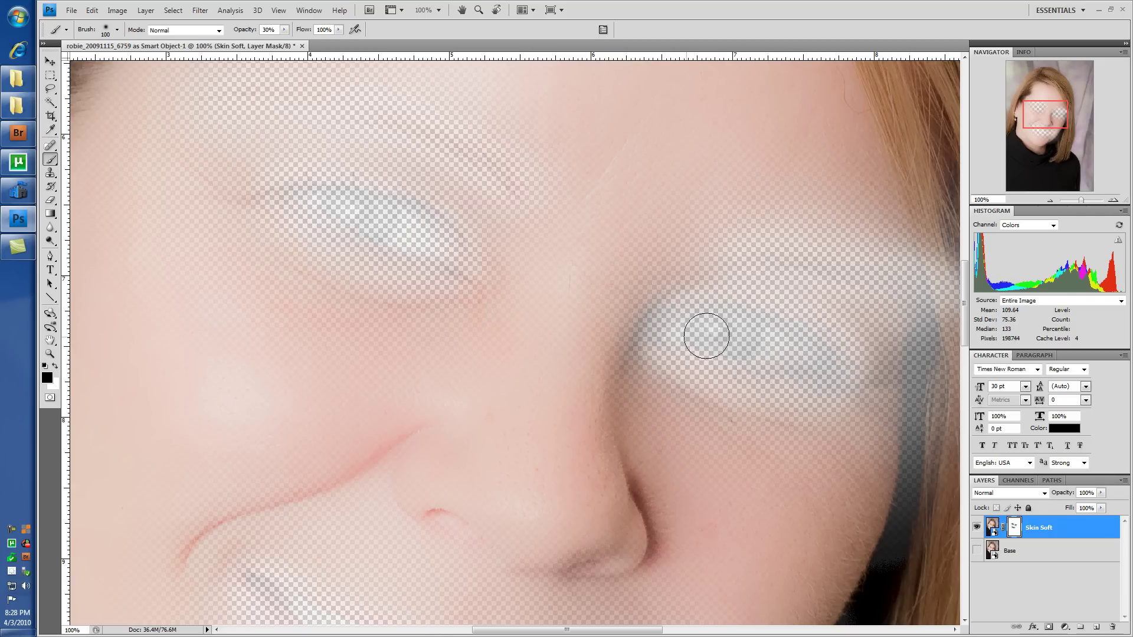
pyautogui.click(976, 550)
# Paint black on the Skin Soft mask over the nose with a 400 px brush and reduce the brush to 125 px
pyautogui.moveTo(513, 439); pyautogui.dragTo(531, 319)
pyautogui.press(']')
pyautogui.press(']')
pyautogui.press(']')
pyautogui.press(']')
pyautogui.press(']')
pyautogui.press(']')
pyautogui.press(']')
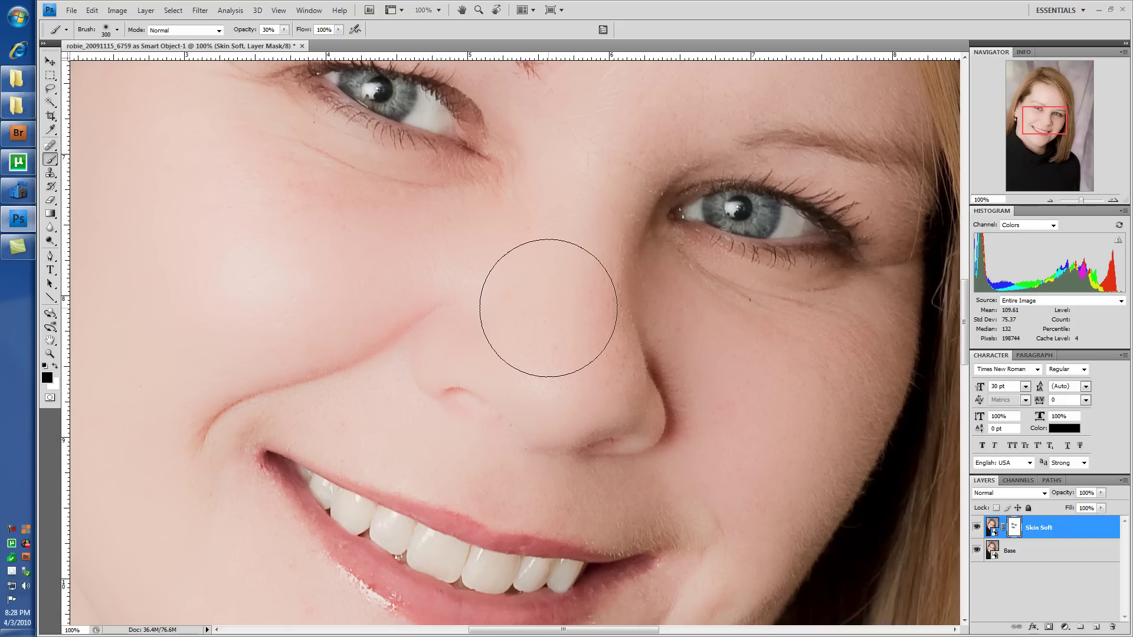
pyautogui.press('[')
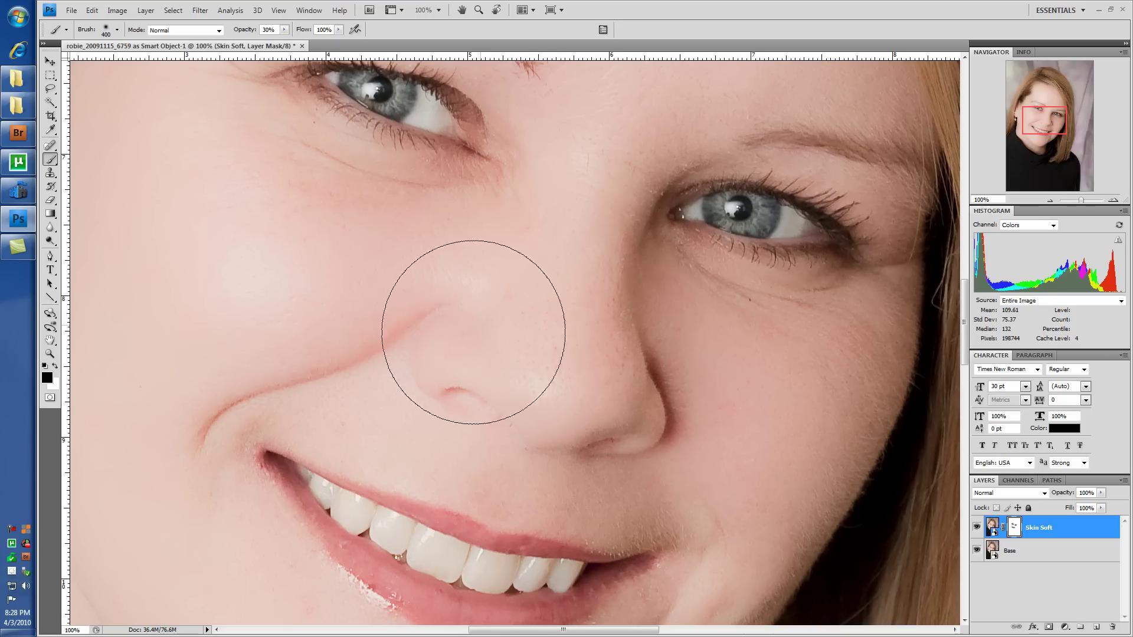
pyautogui.press('[')
pyautogui.press('[')
pyautogui.press('[')
pyautogui.press('[')
pyautogui.press('[')
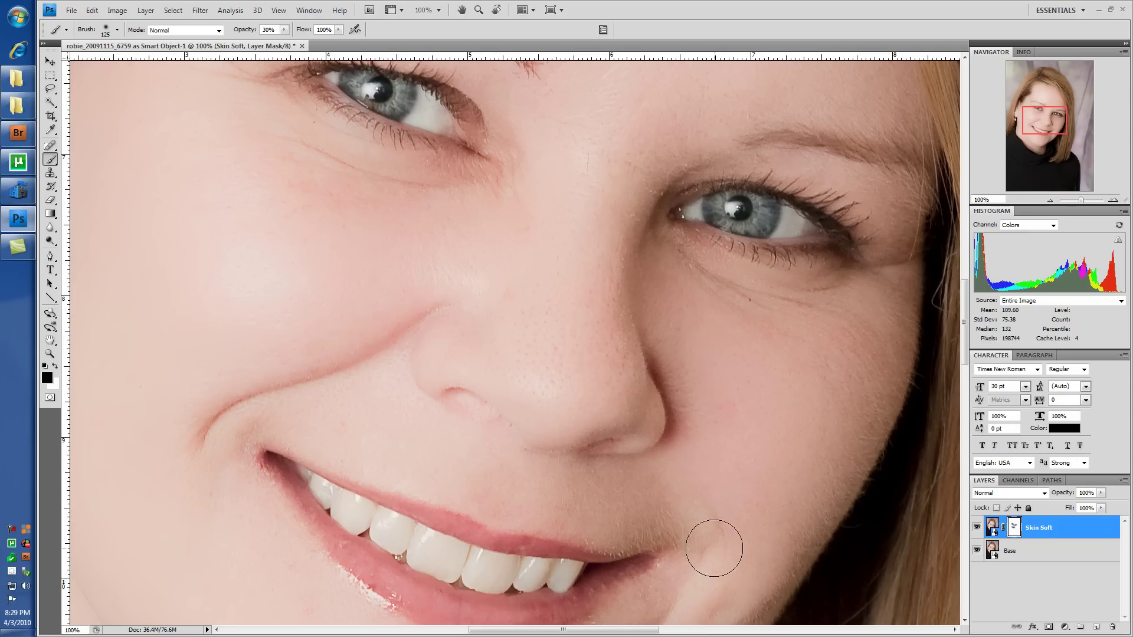
pyautogui.moveTo(437, 268); pyautogui.dragTo(439, 445)
pyautogui.moveTo(481, 65); pyautogui.dragTo(514, 278)
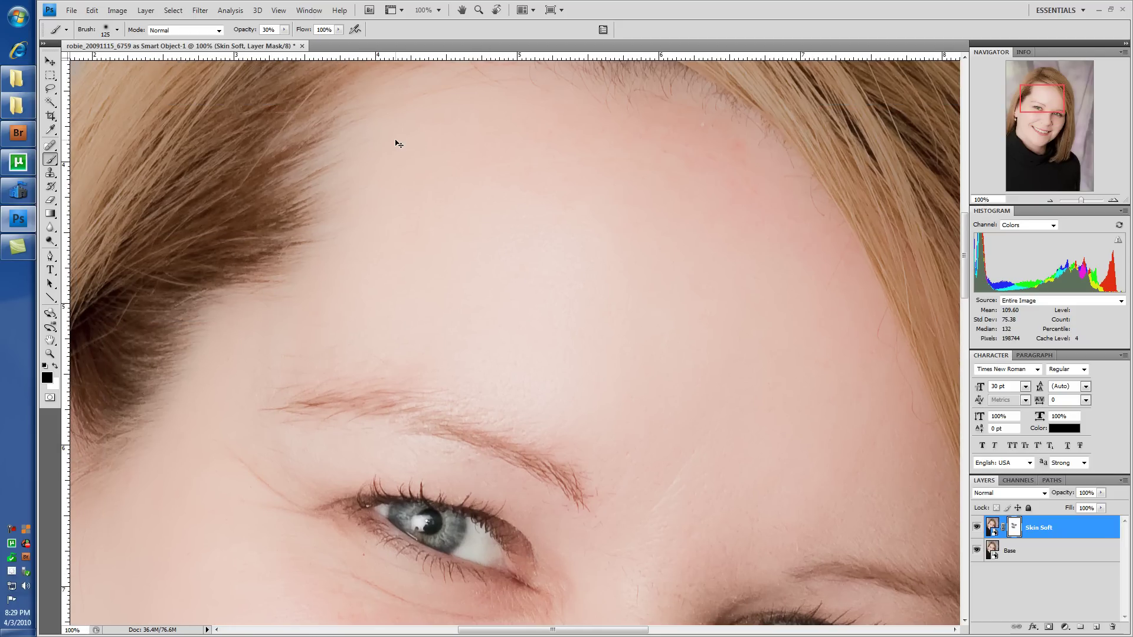
# Paint black on the Skin Soft mask over the backdrop and outer hair with a 600 px brush at 75% opacity
pyautogui.hotkey('ctrl', '0')
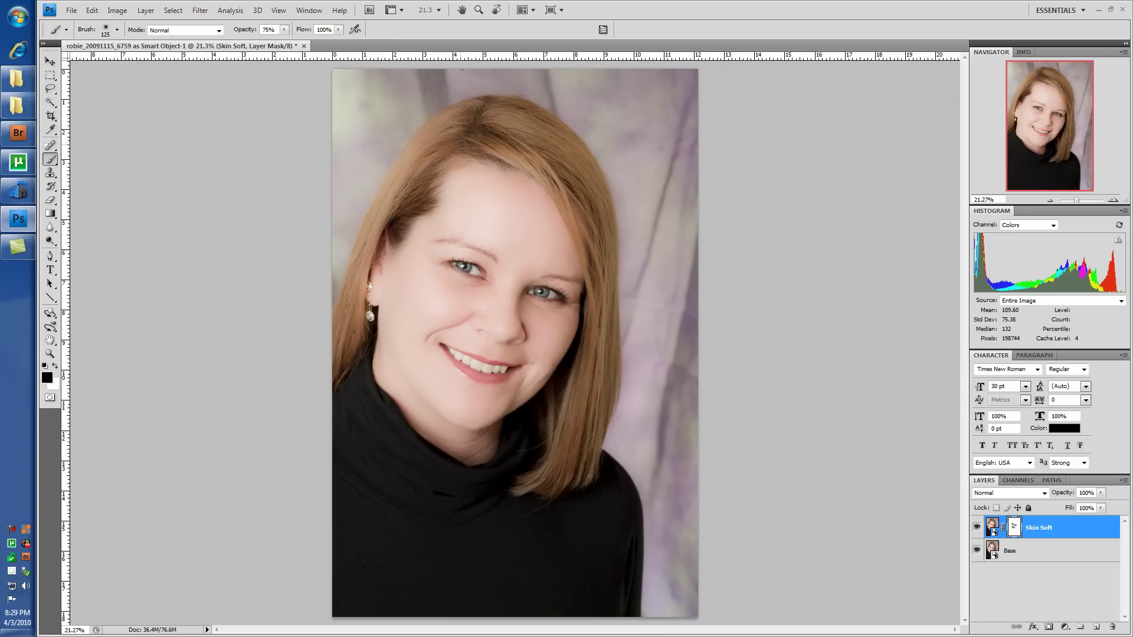
pyautogui.press(']')
pyautogui.press(']')
pyautogui.press(']')
pyautogui.moveTo(332, 344)
pyautogui.mouseDown()
pyautogui.moveTo(331, 432)
pyautogui.moveTo(362, 442)
pyautogui.moveTo(348, 397)
pyautogui.mouseUp()
pyautogui.moveTo(537, 98)
pyautogui.mouseDown()
pyautogui.moveTo(359, 63)
pyautogui.moveTo(565, 119)
pyautogui.moveTo(659, 129)
pyautogui.moveTo(658, 114)
pyautogui.moveTo(513, 74)
pyautogui.moveTo(618, 88)
pyautogui.moveTo(682, 124)
pyautogui.moveTo(703, 230)
pyautogui.mouseUp()
# With the Base layer temporarily hidden, mask out the remaining backdrop, hair and sweater on the Skin Soft layer
pyautogui.click(976, 550)
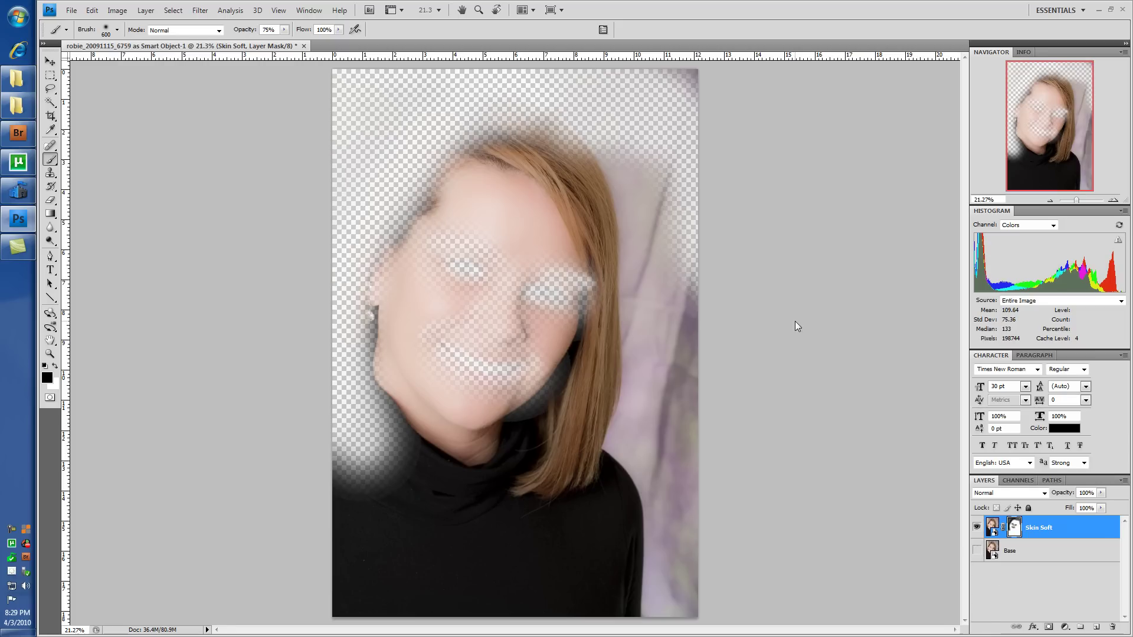
pyautogui.moveTo(695, 317)
pyautogui.mouseDown()
pyautogui.moveTo(582, 126)
pyautogui.moveTo(502, 101)
pyautogui.moveTo(483, 108)
pyautogui.moveTo(541, 127)
pyautogui.moveTo(602, 170)
pyautogui.moveTo(648, 295)
pyautogui.moveTo(632, 451)
pyautogui.moveTo(596, 596)
pyautogui.moveTo(678, 319)
pyautogui.mouseUp()
pyautogui.moveTo(670, 585)
pyautogui.mouseDown()
pyautogui.moveTo(567, 534)
pyautogui.moveTo(559, 455)
pyautogui.moveTo(575, 418)
pyautogui.moveTo(621, 379)
pyautogui.moveTo(634, 278)
pyautogui.moveTo(620, 390)
pyautogui.moveTo(639, 353)
pyautogui.moveTo(636, 265)
pyautogui.moveTo(566, 125)
pyautogui.moveTo(499, 103)
pyautogui.moveTo(537, 118)
pyautogui.moveTo(607, 191)
pyautogui.moveTo(649, 319)
pyautogui.moveTo(617, 448)
pyautogui.moveTo(566, 493)
pyautogui.moveTo(568, 446)
pyautogui.moveTo(594, 441)
pyautogui.moveTo(532, 514)
pyautogui.moveTo(488, 535)
pyautogui.moveTo(370, 489)
pyautogui.moveTo(547, 520)
pyautogui.moveTo(493, 524)
pyautogui.moveTo(408, 498)
pyautogui.moveTo(393, 479)
pyautogui.moveTo(334, 470)
pyautogui.moveTo(381, 571)
pyautogui.moveTo(594, 616)
pyautogui.moveTo(684, 611)
pyautogui.moveTo(533, 592)
pyautogui.moveTo(430, 554)
pyautogui.moveTo(344, 543)
pyautogui.moveTo(349, 593)
pyautogui.moveTo(397, 615)
pyautogui.moveTo(561, 577)
pyautogui.moveTo(632, 420)
pyautogui.moveTo(627, 605)
pyautogui.moveTo(612, 500)
pyautogui.moveTo(579, 494)
pyautogui.moveTo(554, 465)
pyautogui.moveTo(567, 444)
pyautogui.moveTo(637, 411)
pyautogui.moveTo(580, 509)
pyautogui.moveTo(474, 542)
pyautogui.moveTo(361, 484)
pyautogui.moveTo(355, 456)
pyautogui.moveTo(405, 484)
pyautogui.moveTo(507, 502)
pyautogui.moveTo(552, 474)
pyautogui.moveTo(477, 507)
pyautogui.moveTo(420, 496)
pyautogui.moveTo(334, 384)
pyautogui.moveTo(367, 167)
pyautogui.moveTo(405, 124)
pyautogui.moveTo(529, 121)
pyautogui.moveTo(587, 198)
pyautogui.moveTo(679, 407)
pyautogui.mouseUp()
pyautogui.click(976, 550)
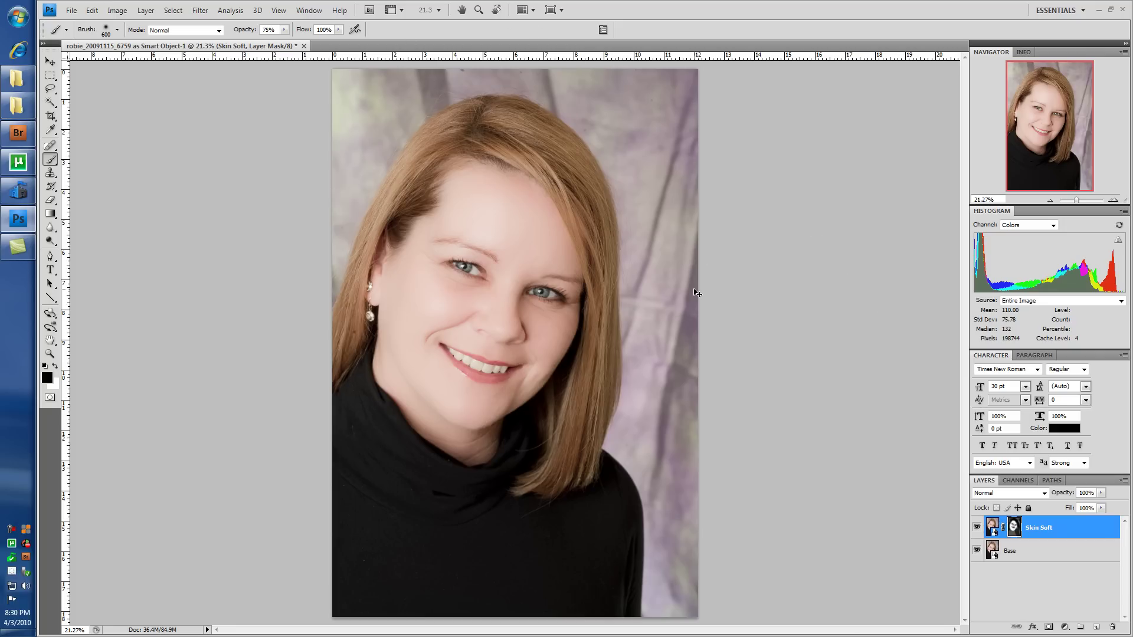
# Compare the face at 100% zoom with the Skin Soft layer hidden and shown
pyautogui.hotkey('ctrl', 'alt', '0')
pyautogui.moveTo(498, 239)
pyautogui.mouseDown()
pyautogui.moveTo(612, 379)
pyautogui.moveTo(619, 424)
pyautogui.mouseUp()
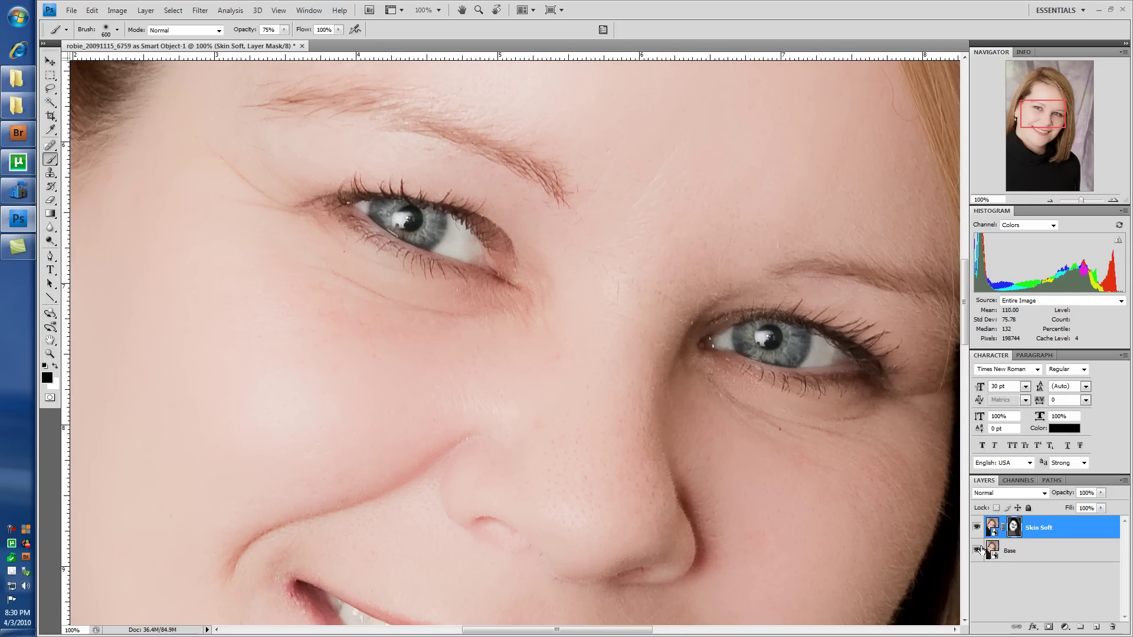
pyautogui.click(977, 529)
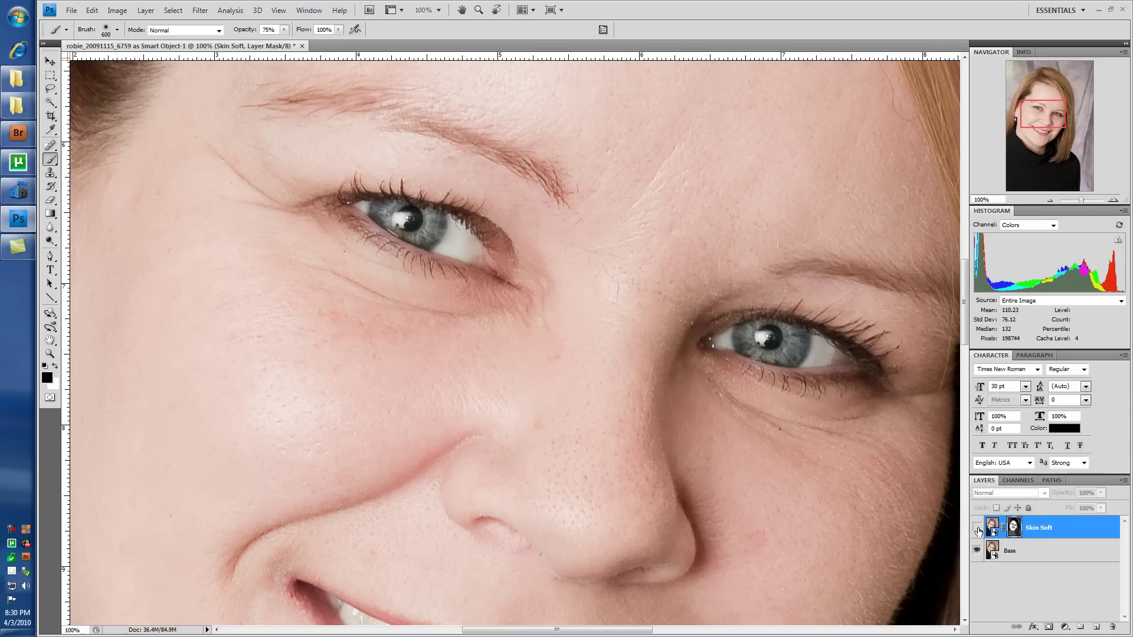
pyautogui.click(977, 529)
pyautogui.click(977, 529)
pyautogui.moveTo(652, 171); pyautogui.dragTo(678, 422)
pyautogui.moveTo(655, 248); pyautogui.dragTo(628, 342)
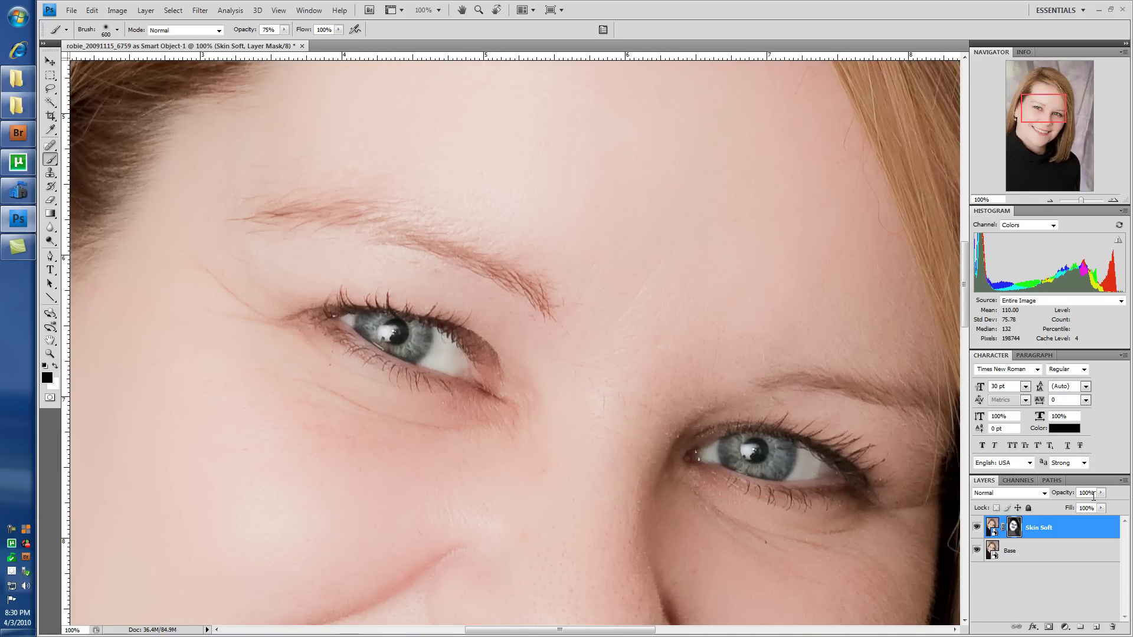
# Set the Skin Soft layer's opacity to 70% and deselect the layer
pyautogui.click(1056, 528)
pyautogui.doubleClick(1087, 494)
pyautogui.write('70')
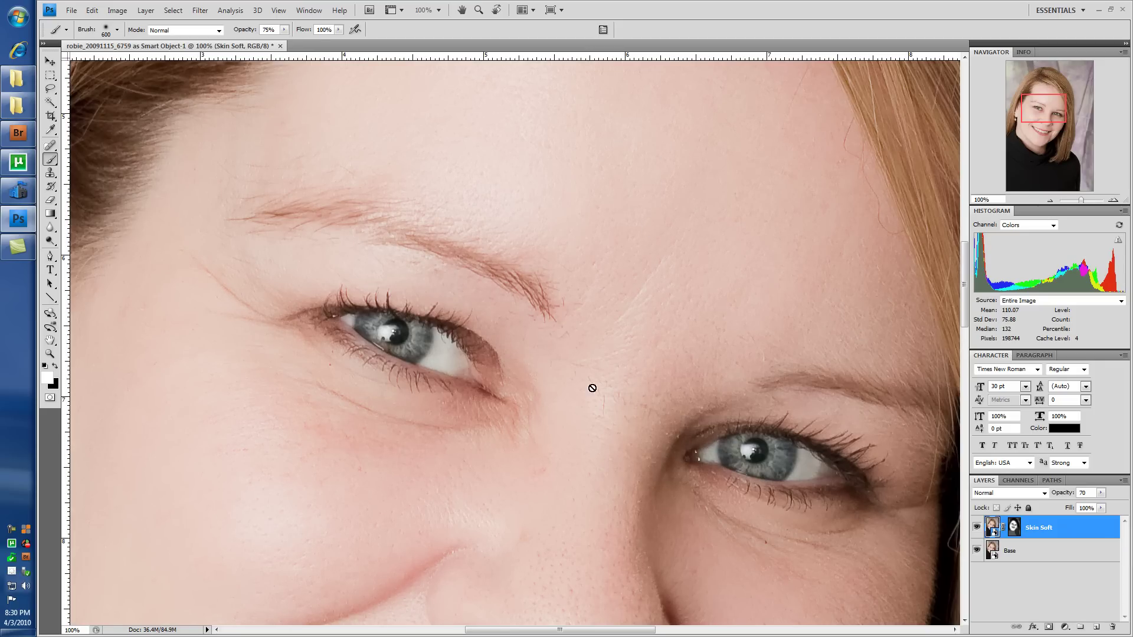
pyautogui.click(1002, 583)
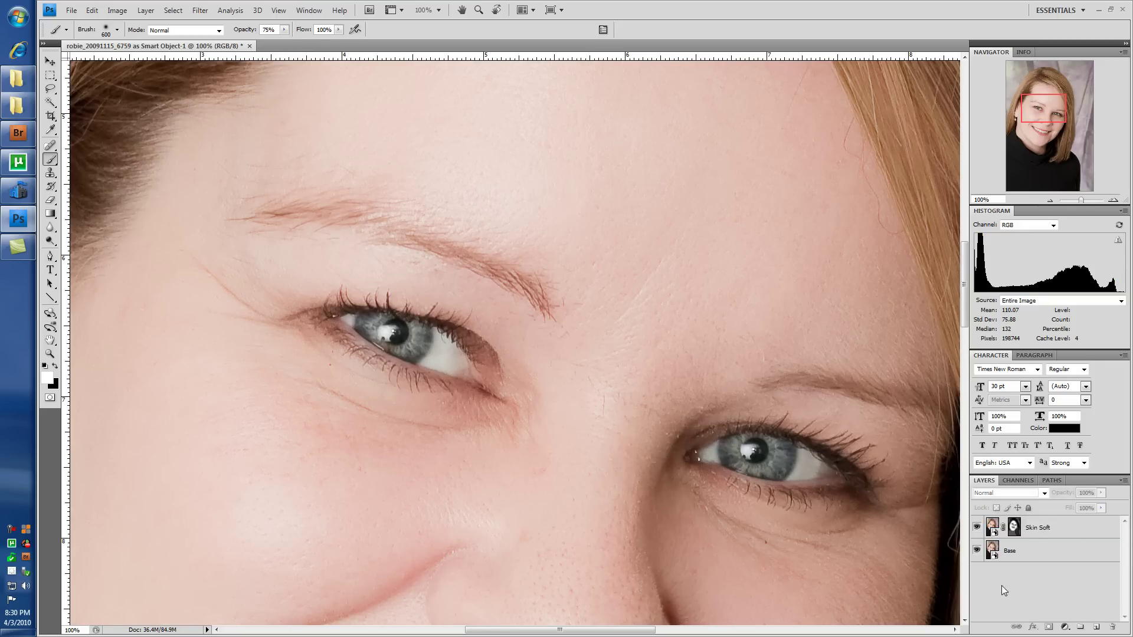
# Set the Base smart object's raw Clarity to 25, check its sharpening settings and apply the changes
pyautogui.click(993, 554)
pyautogui.doubleClick(993, 554)
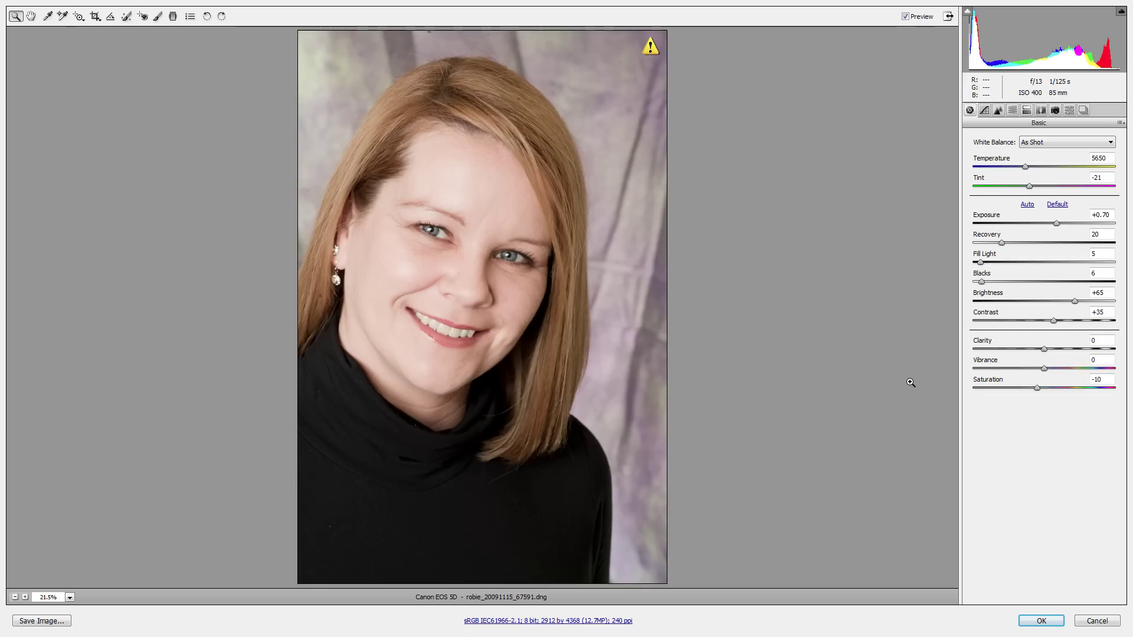
pyautogui.click(1072, 345)
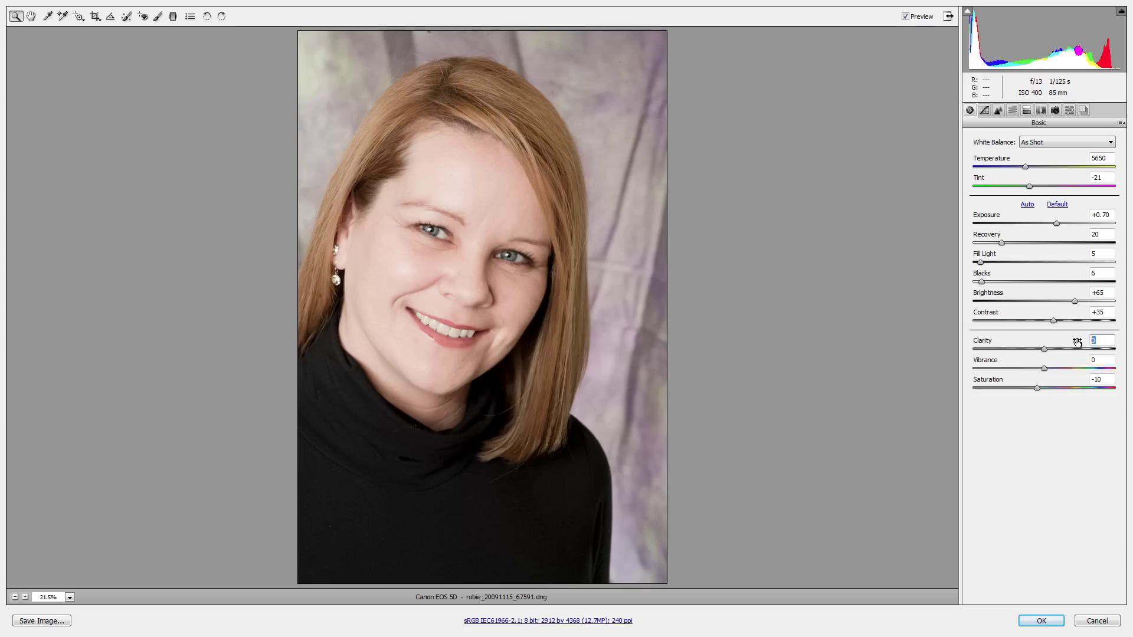
pyautogui.write('25')
pyautogui.click(998, 111)
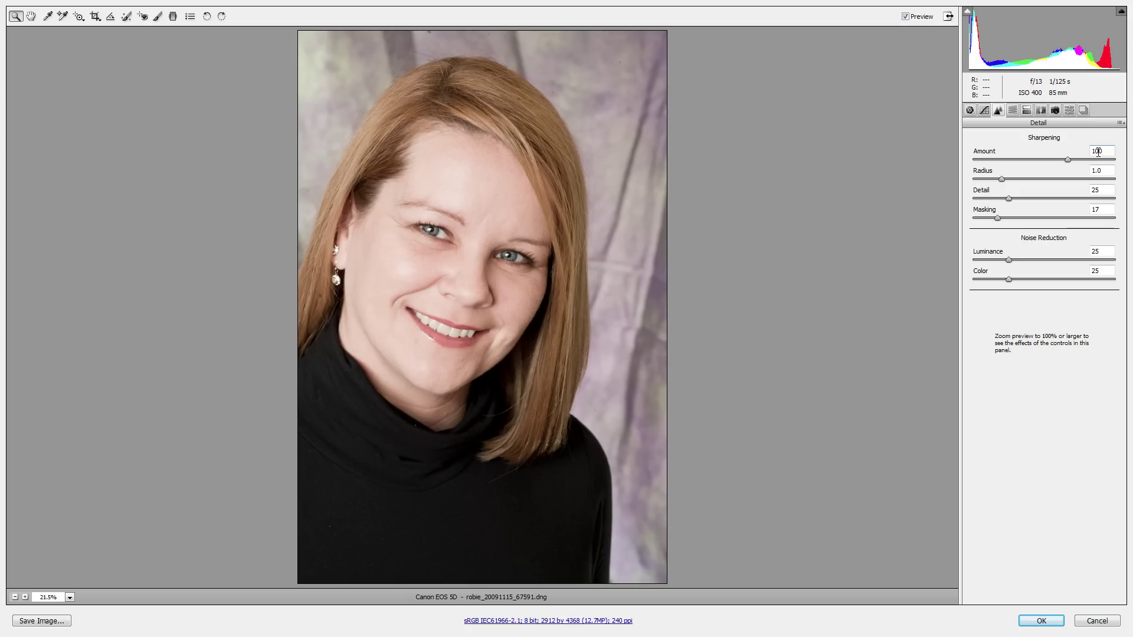
pyautogui.click(1042, 621)
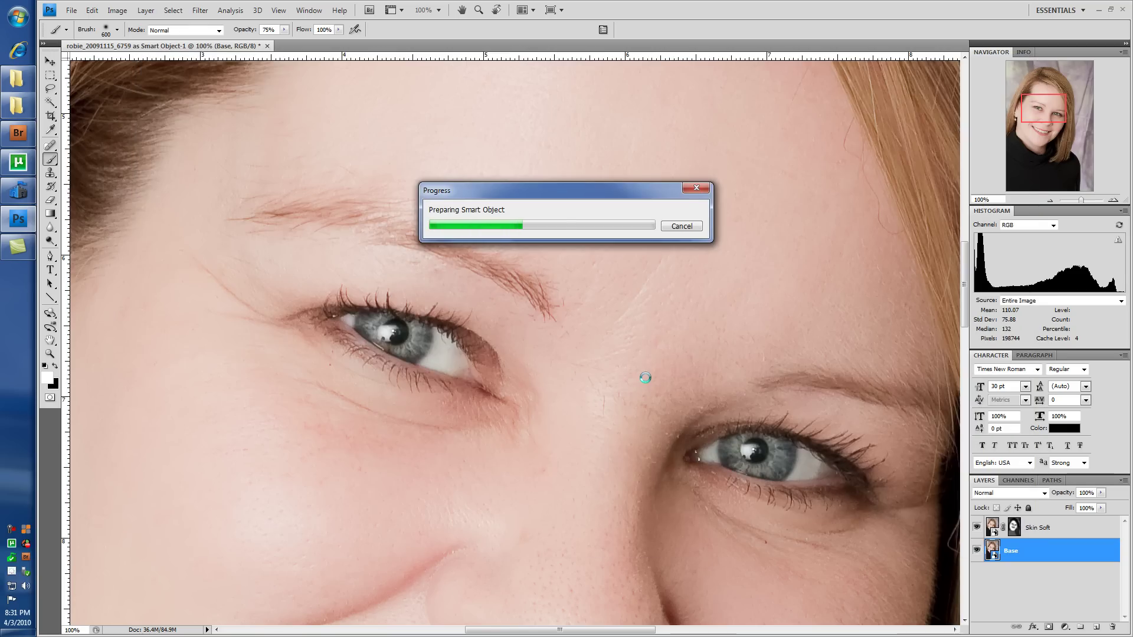